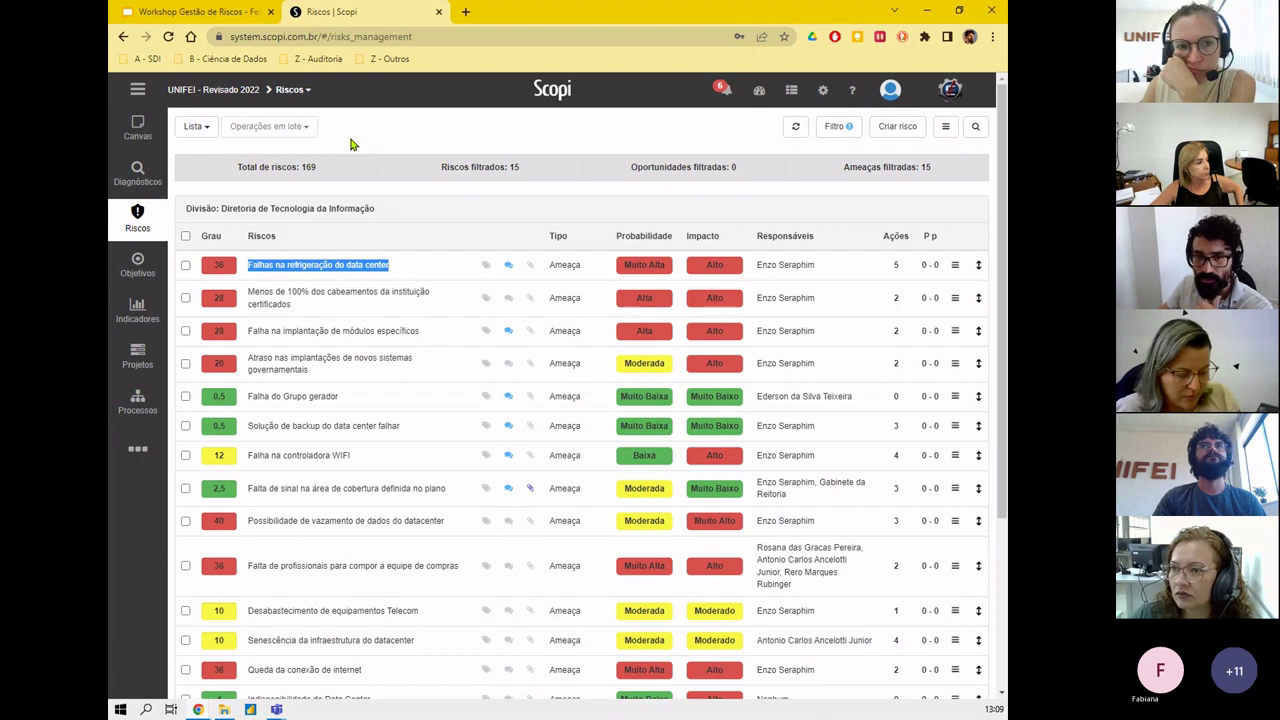
- Examine the degree calculation and description of the risk "Falhas na refrigeração do data center" in the risk list
{"action": "left_click", "coordinate": [350, 145]}
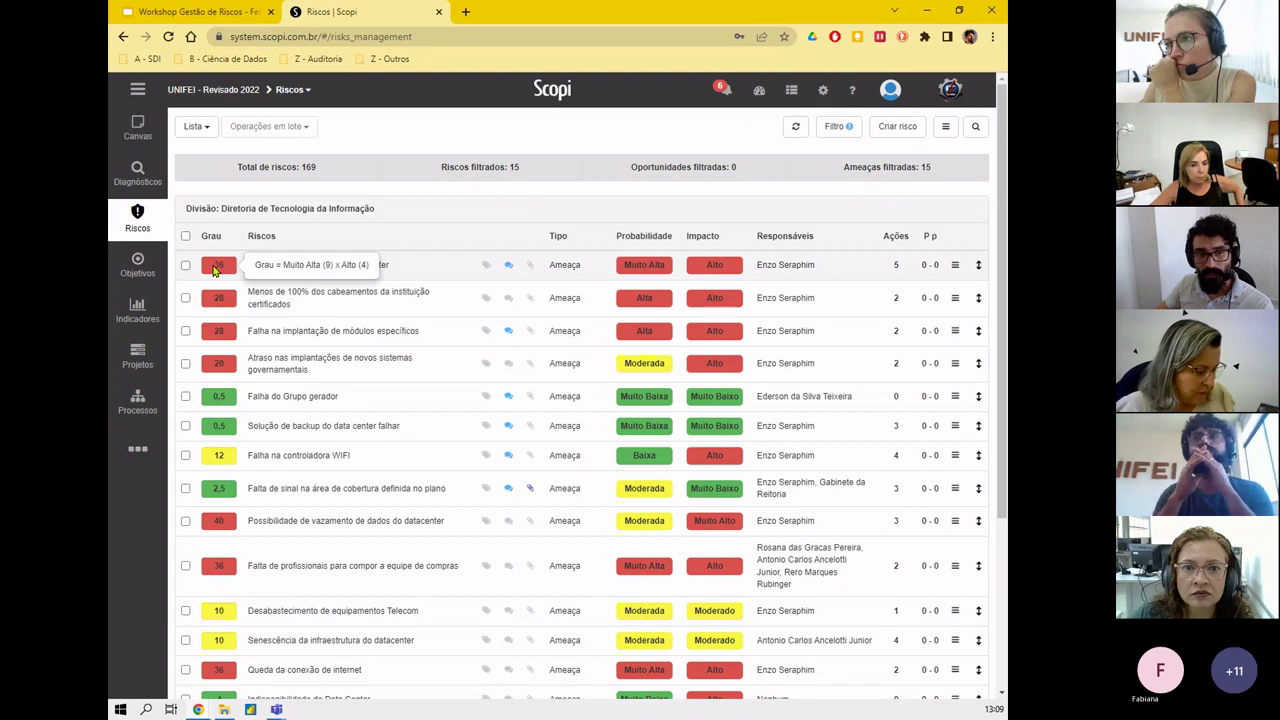
{"action": "double_click", "coordinate": [215, 266]}
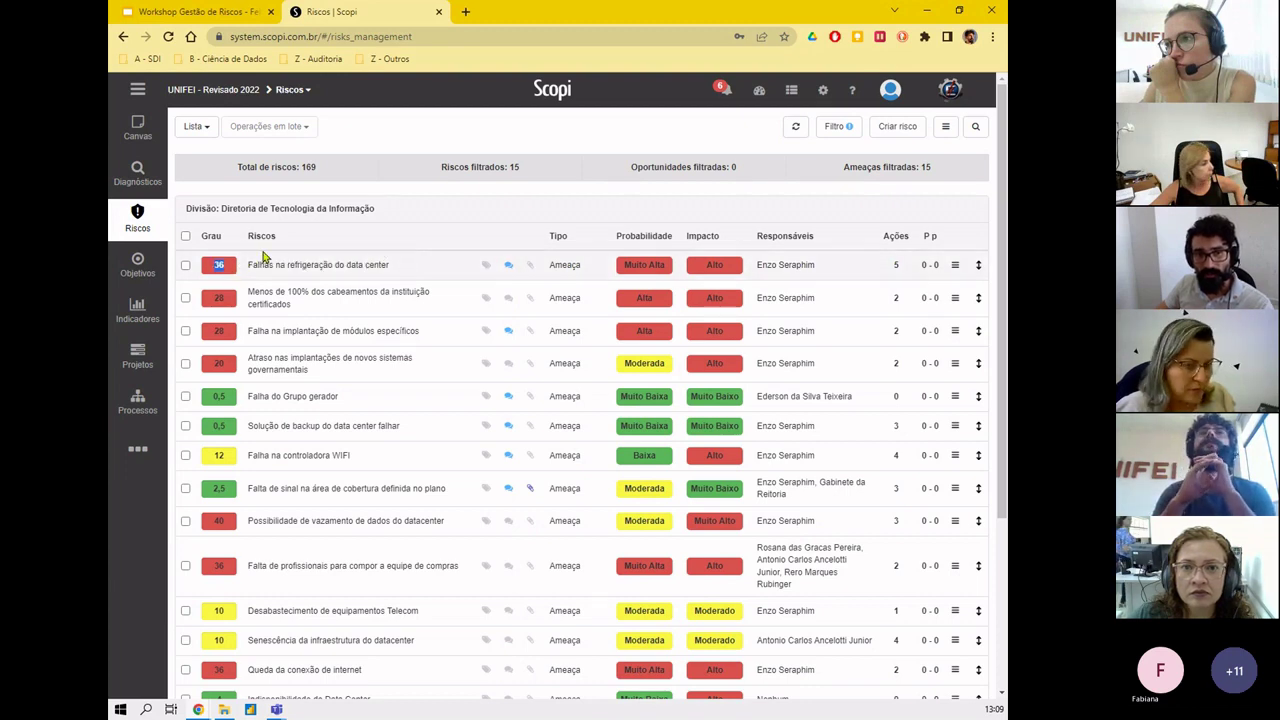
{"action": "left_click", "coordinate": [338, 242]}
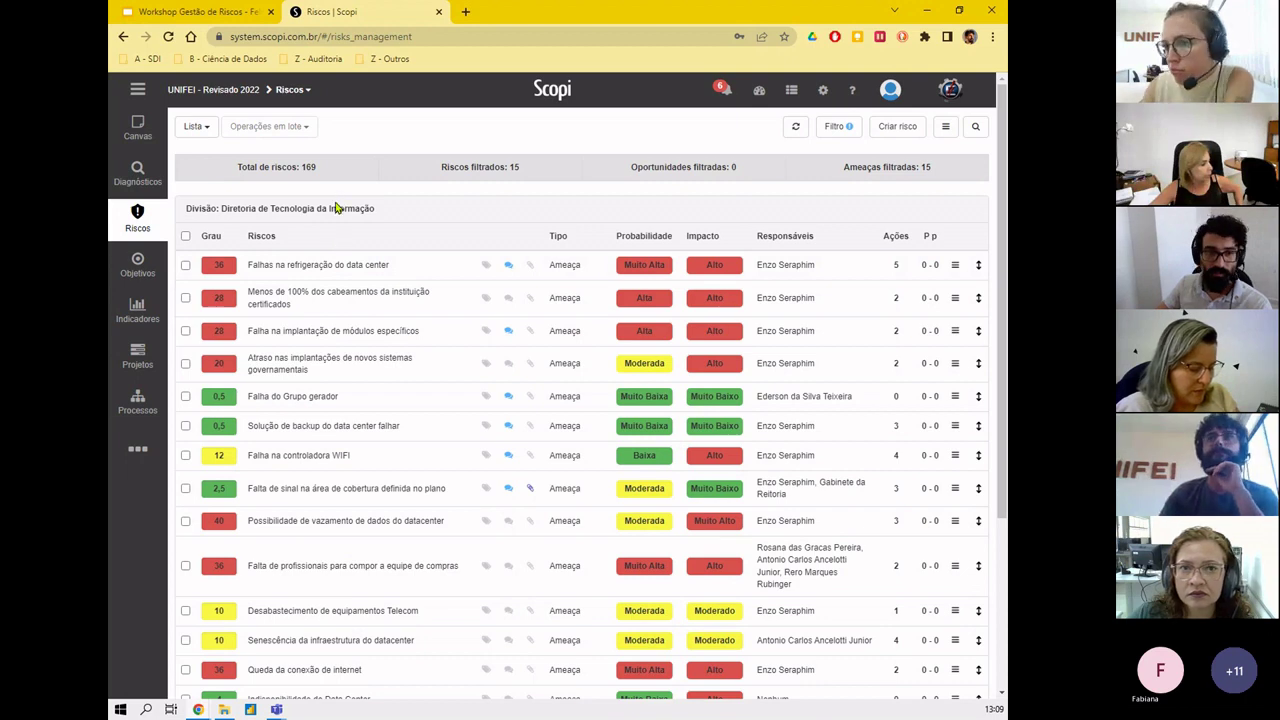
{"action": "mouse_move", "coordinate": [355, 270]}
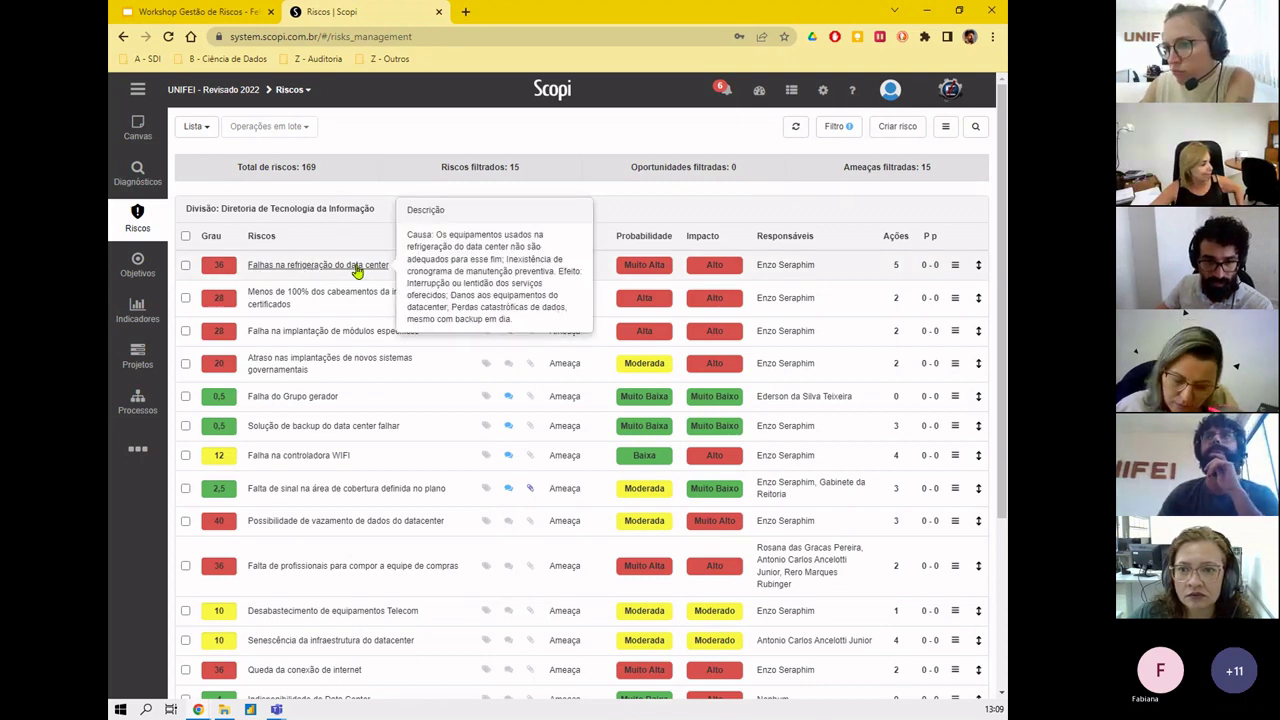
{"action": "left_click_drag", "start_coordinate": [402, 269], "coordinate": [350, 264]}
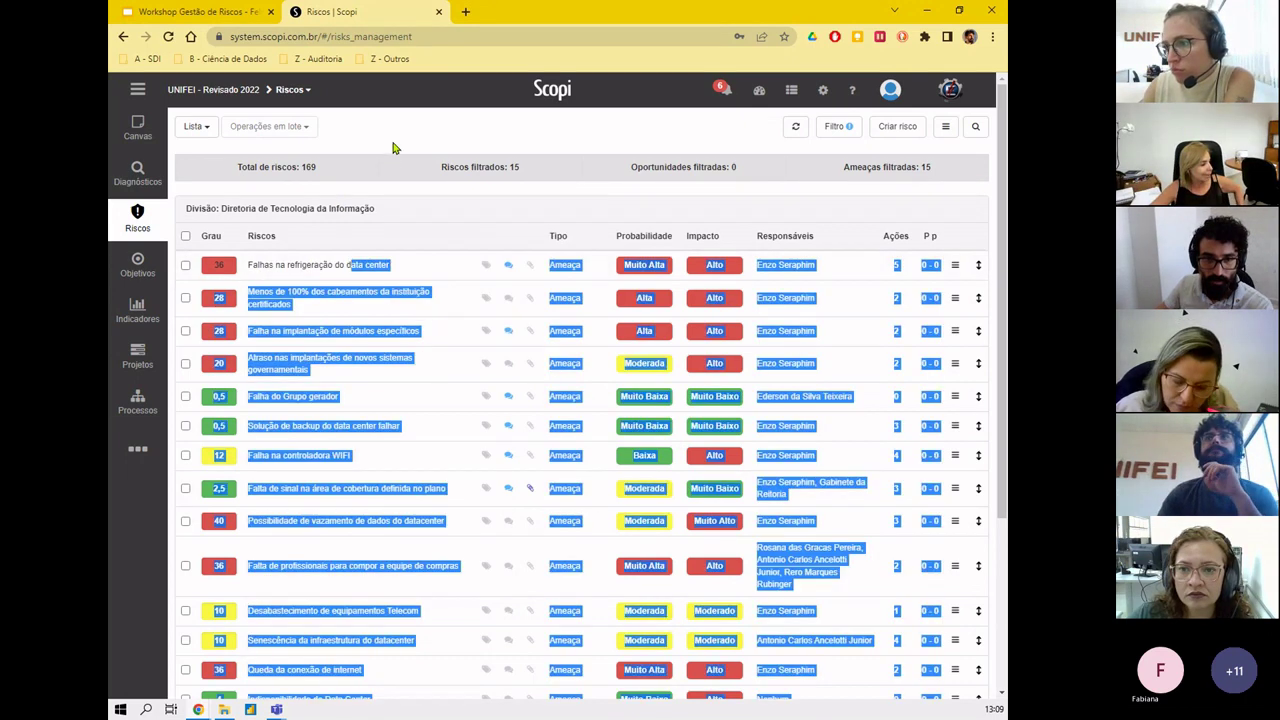
{"action": "left_click", "coordinate": [391, 150]}
- Open the risk "Falhas na refrigeração do data center" and review its details and comment
{"action": "left_click", "coordinate": [335, 264]}
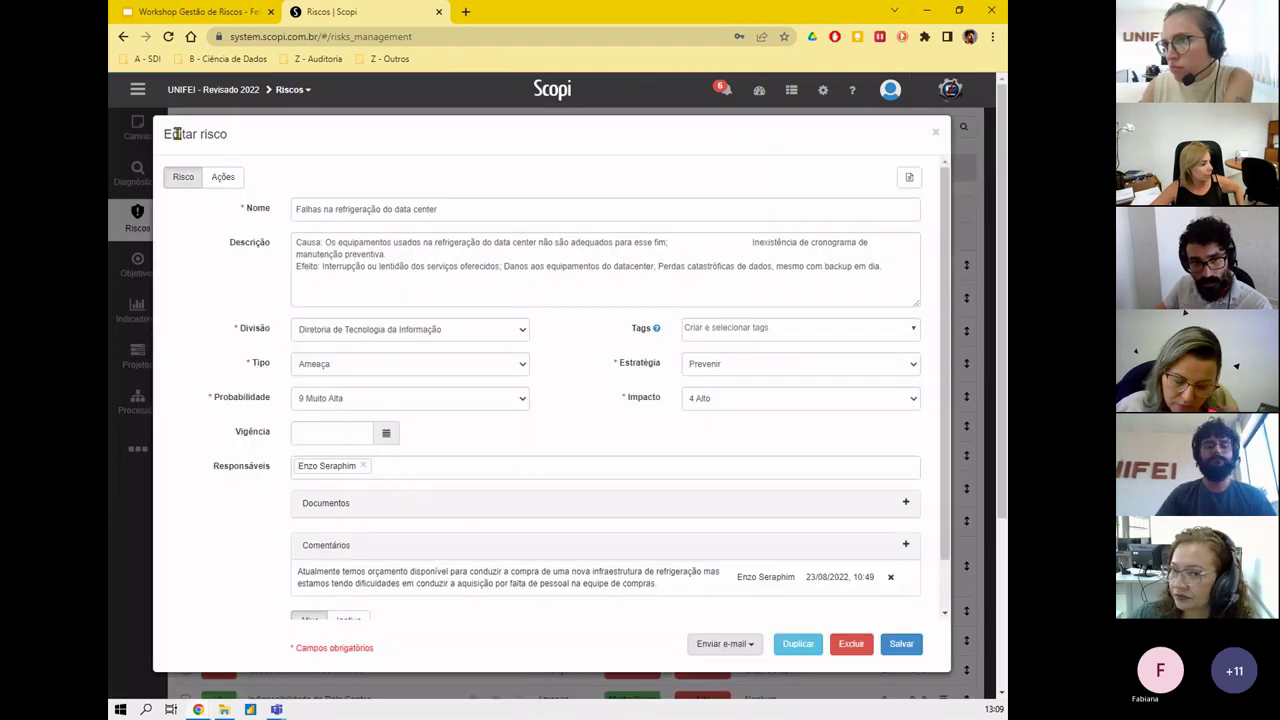
{"action": "left_click_drag", "start_coordinate": [162, 134], "coordinate": [742, 596]}
{"action": "left_click", "coordinate": [683, 583]}
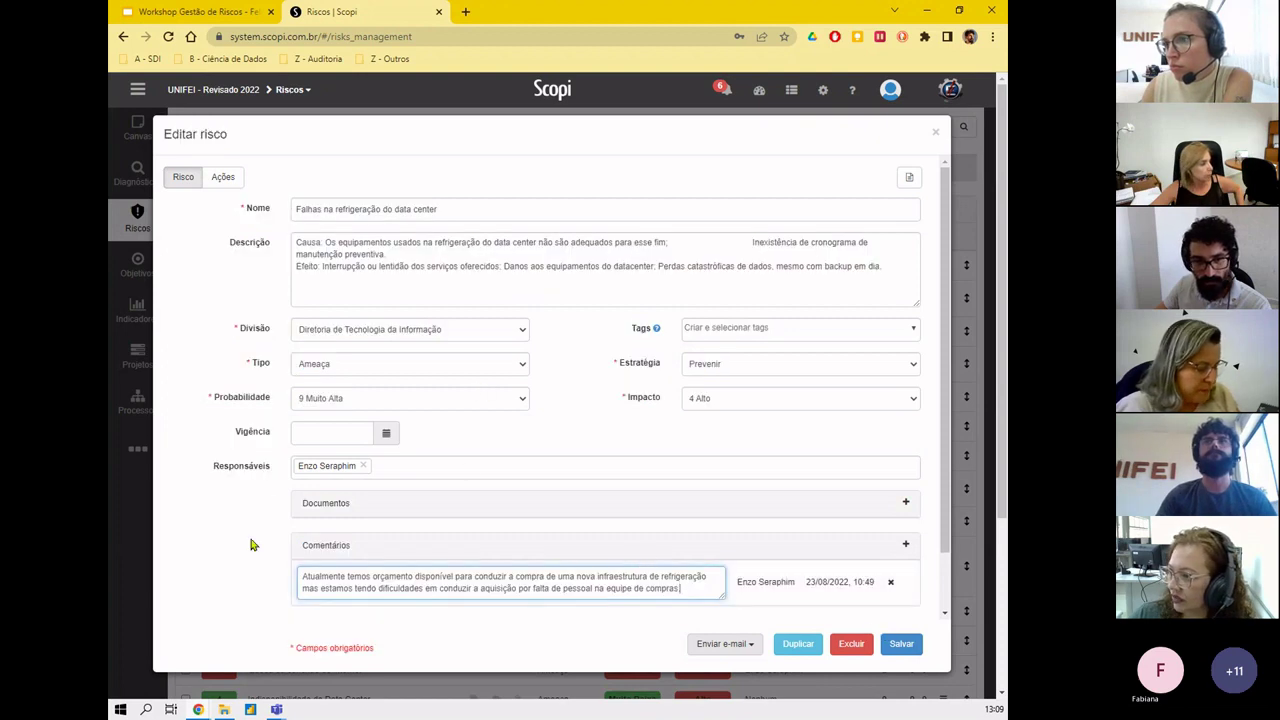
{"action": "left_click", "coordinate": [240, 477]}
{"action": "scroll", "coordinate": [240, 455], "scroll_direction": "down", "scroll_amount": 1}
{"action": "scroll", "coordinate": [240, 405], "scroll_direction": "up", "scroll_amount": 1}
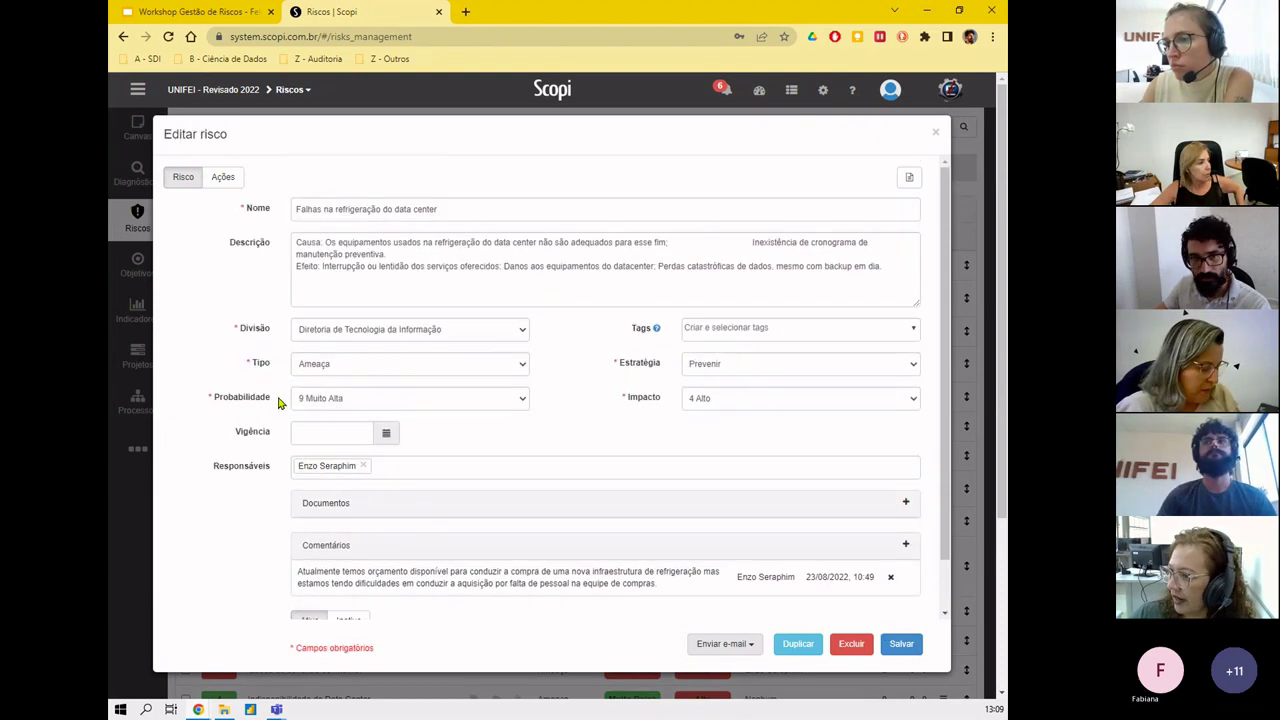
{"action": "scroll", "coordinate": [254, 149], "scroll_direction": "down", "scroll_amount": 4}
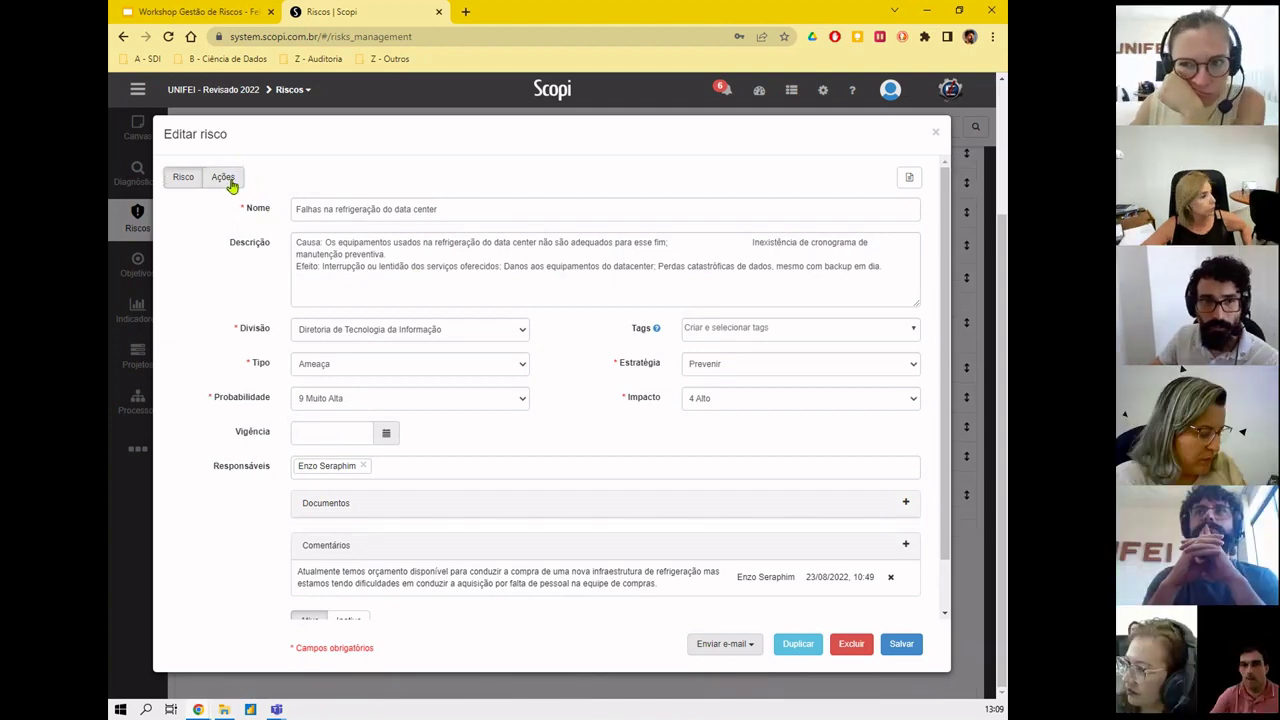
- Create a new action for this risk and name it "Compra de novos refrigeradores"
{"action": "left_click", "coordinate": [230, 180]}
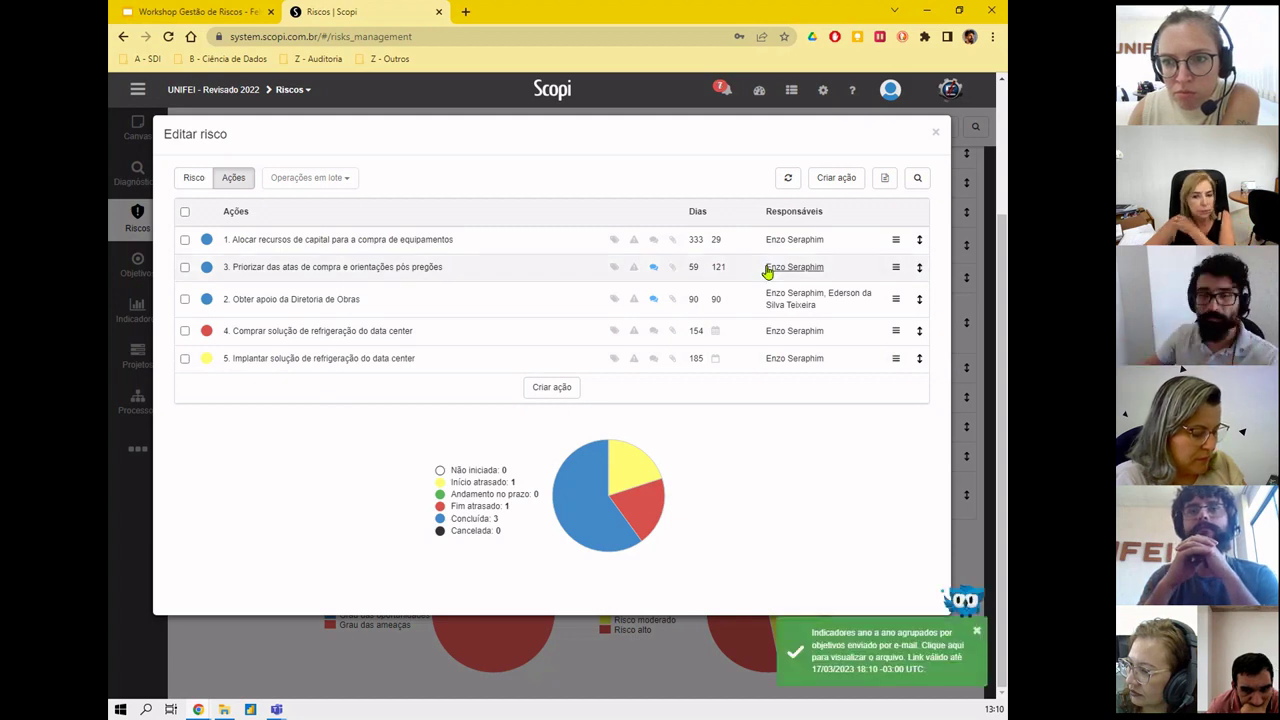
{"action": "left_click", "coordinate": [857, 184]}
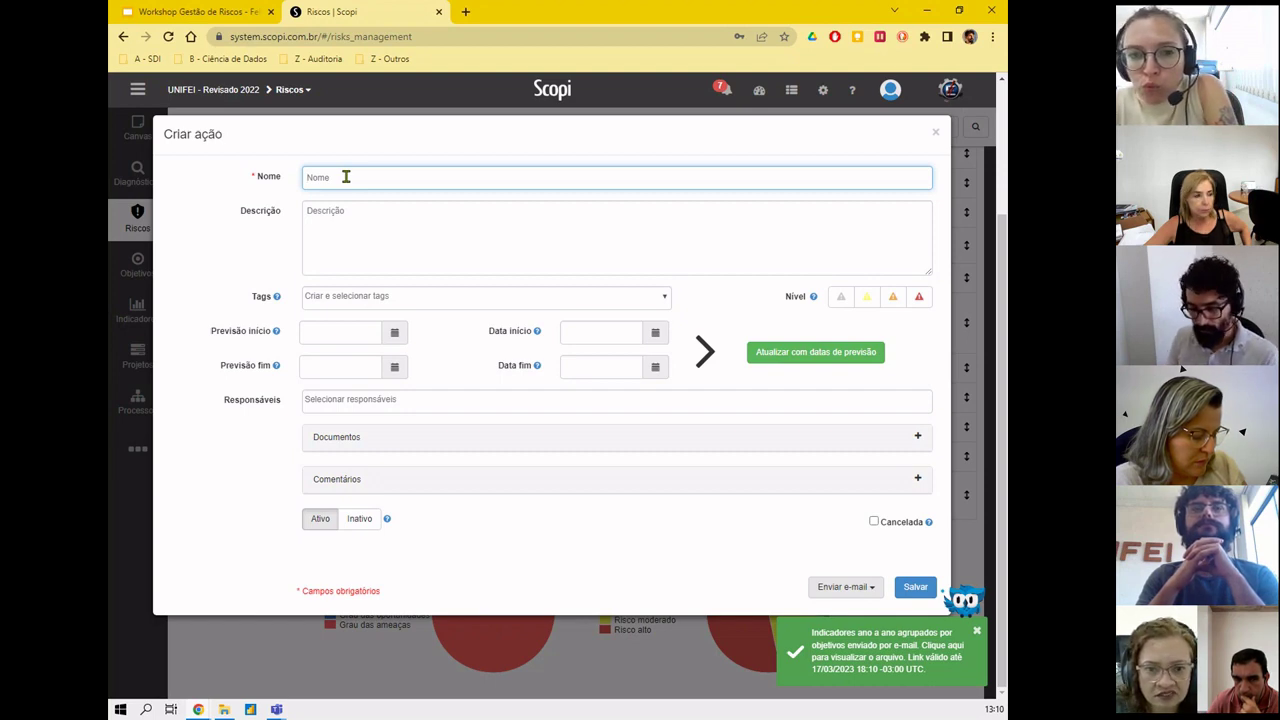
{"action": "type", "text": "Compra d"}
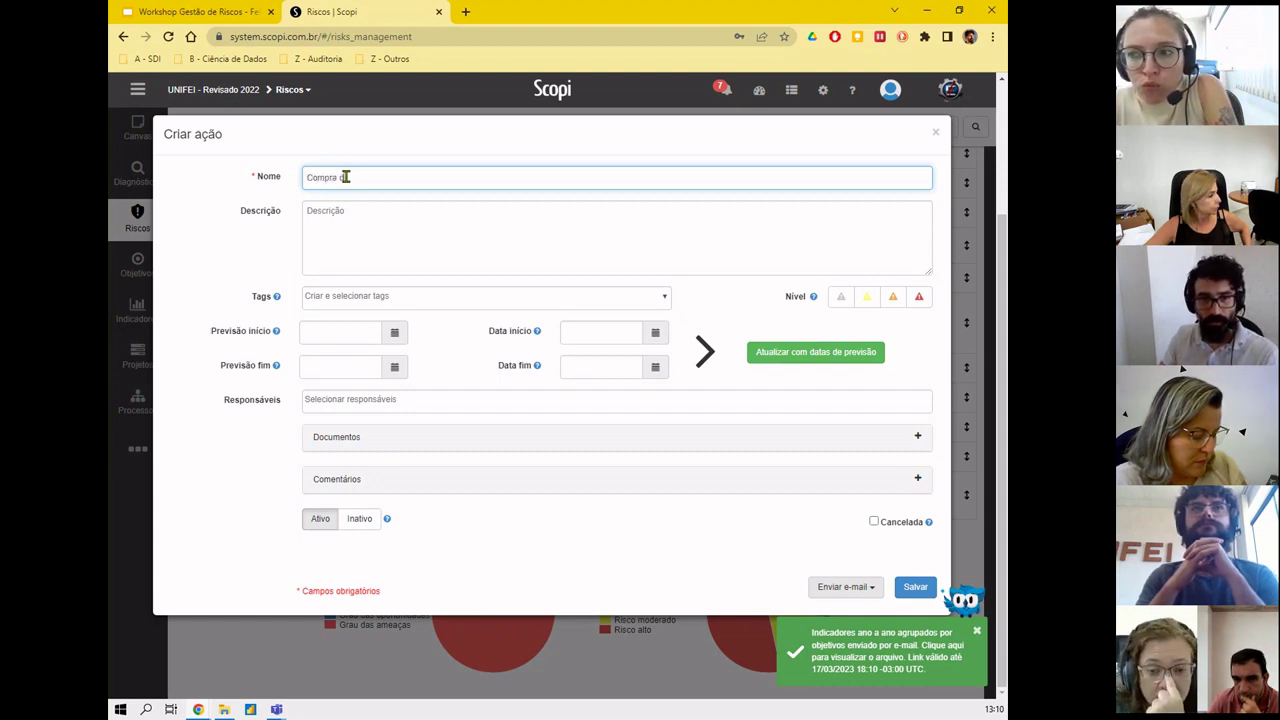
{"action": "type", "text": "e novos refrig"}
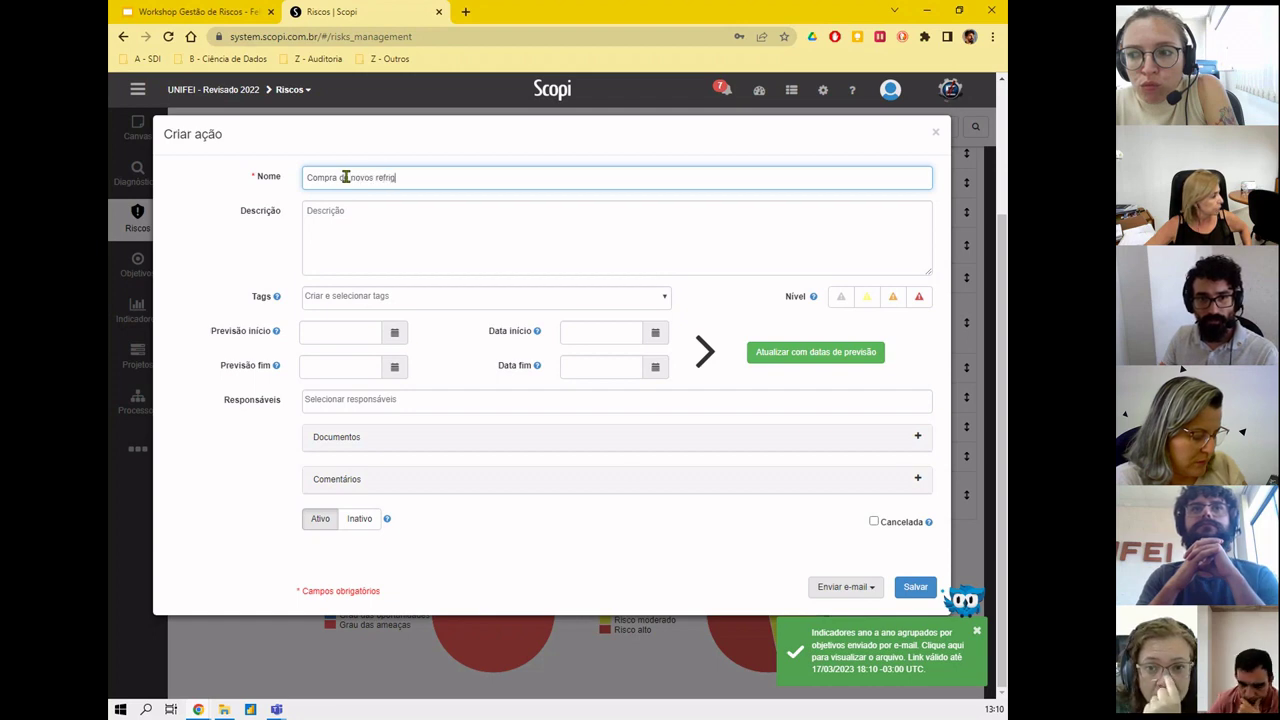
{"action": "type", "text": "eradores"}
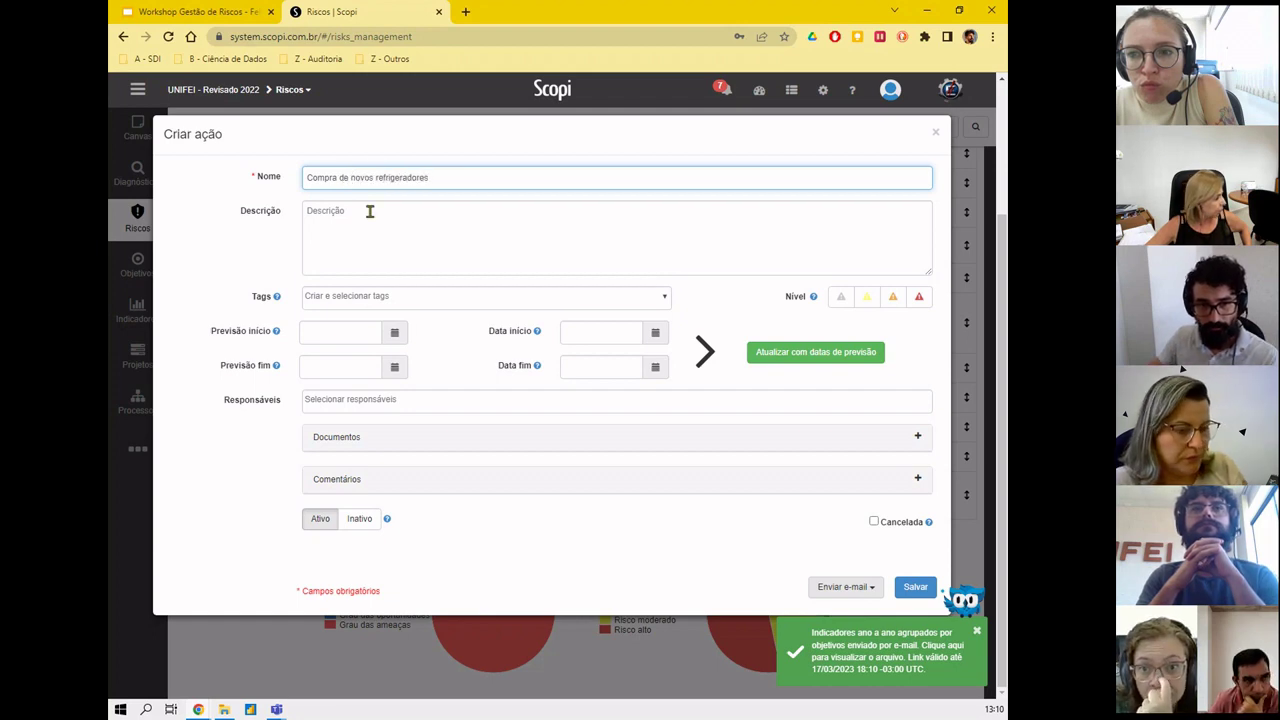
- Start the action's description with the heading "5W2H:" and the line "O que:" beneath it
{"action": "left_click", "coordinate": [354, 227]}
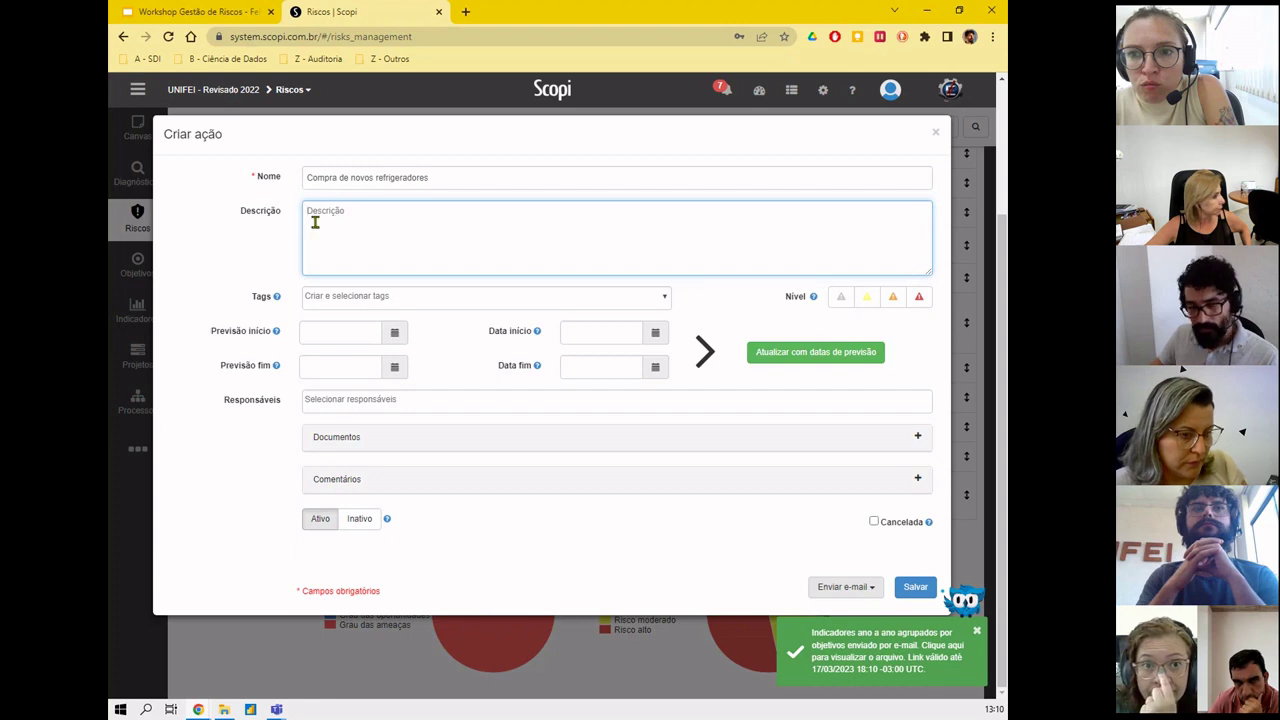
{"action": "type", "text": "E"}
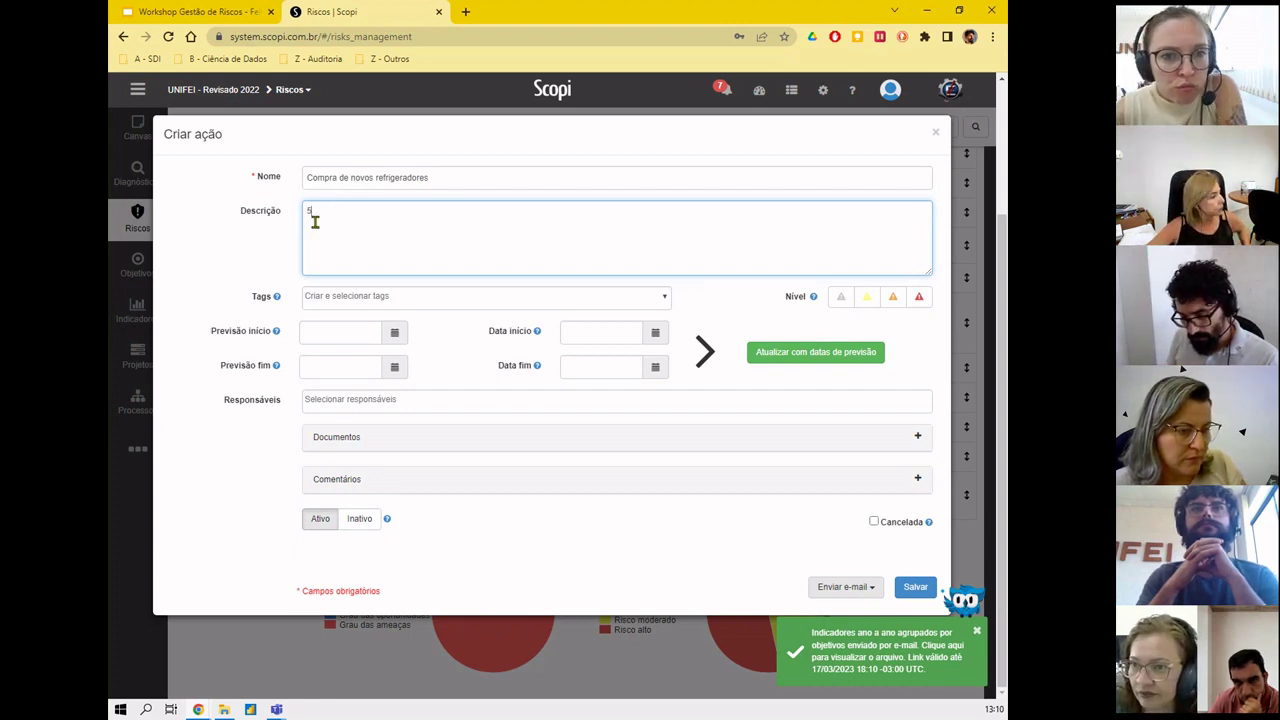
{"action": "type", "text": "W2H"}
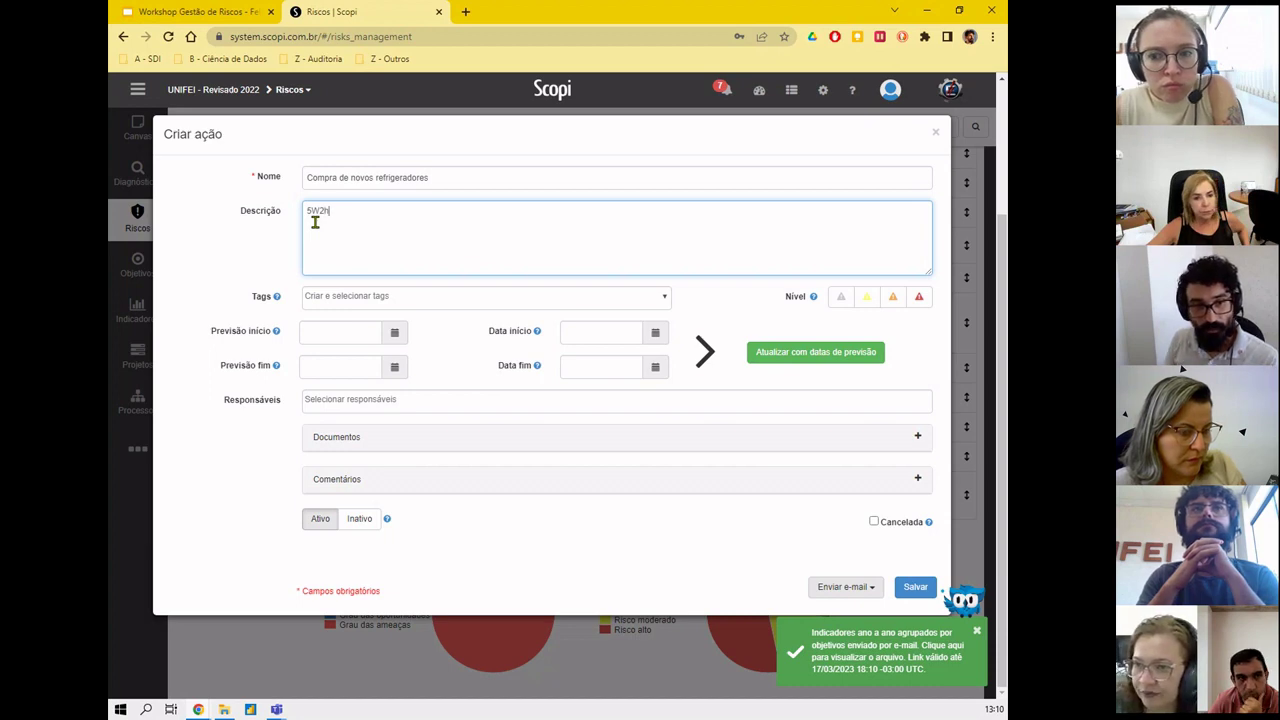
{"action": "type", "text": "H:"}
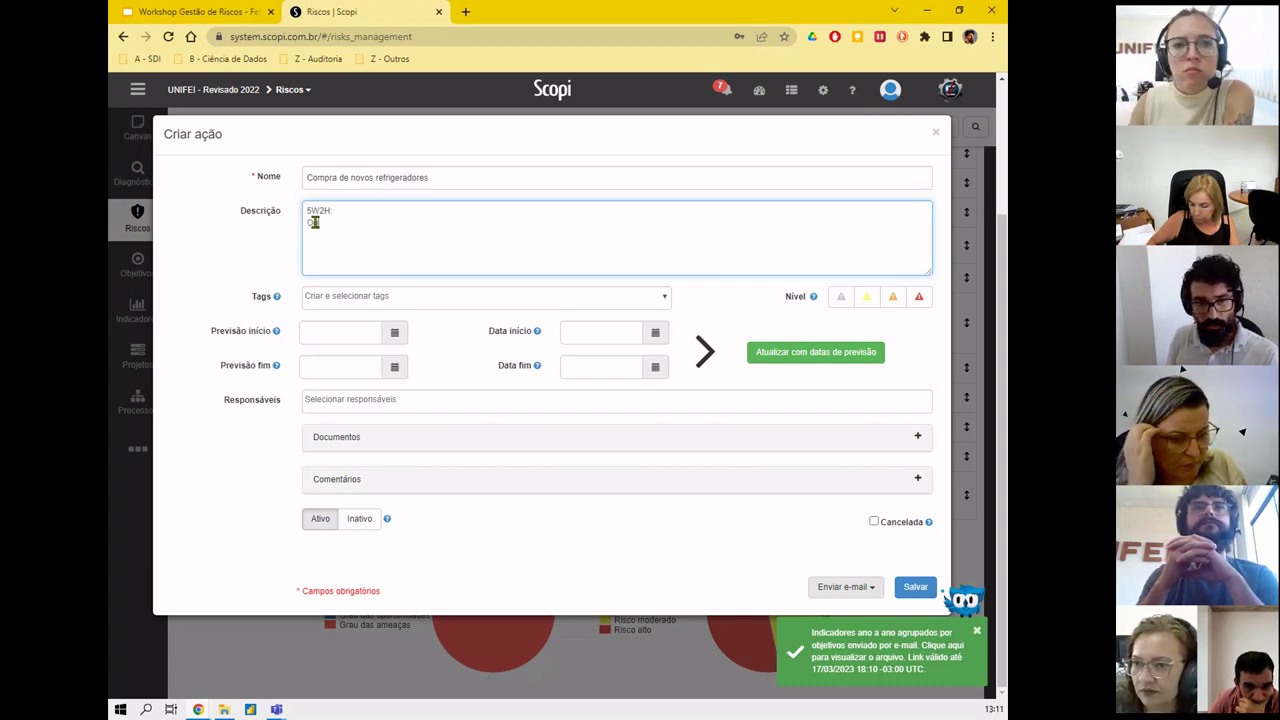
{"action": "key", "text": "Return"}
{"action": "type", "text": "Oq"}
{"action": "key", "text": "BackSpace"}
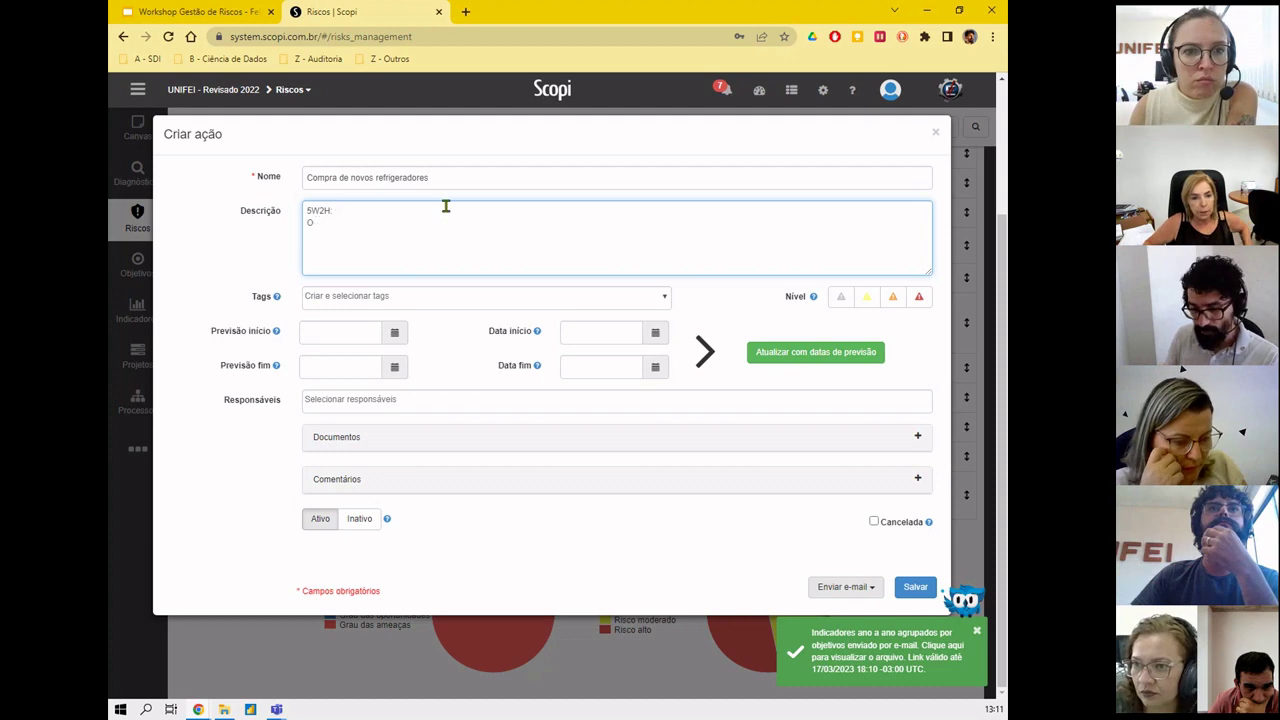
{"action": "type", "text": "que"}
{"action": "key", "text": "BackSpace"}
{"action": "key", "text": "BackSpace"}
{"action": "key", "text": "BackSpace"}
{"action": "type", "text": "que:"}
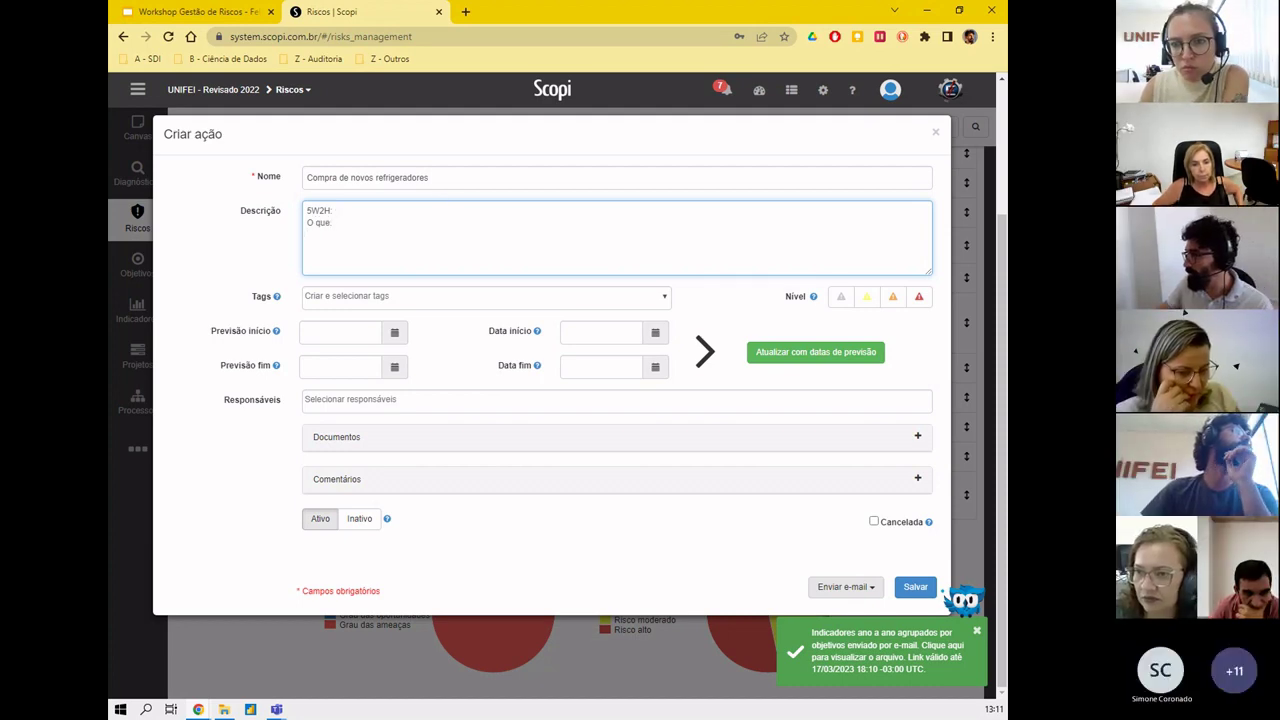
- Add the lines "Quem:", "Como:" and "Onde:" to the action's description
{"action": "left_click", "coordinate": [320, 233]}
{"action": "type", "text": "Quem: "}
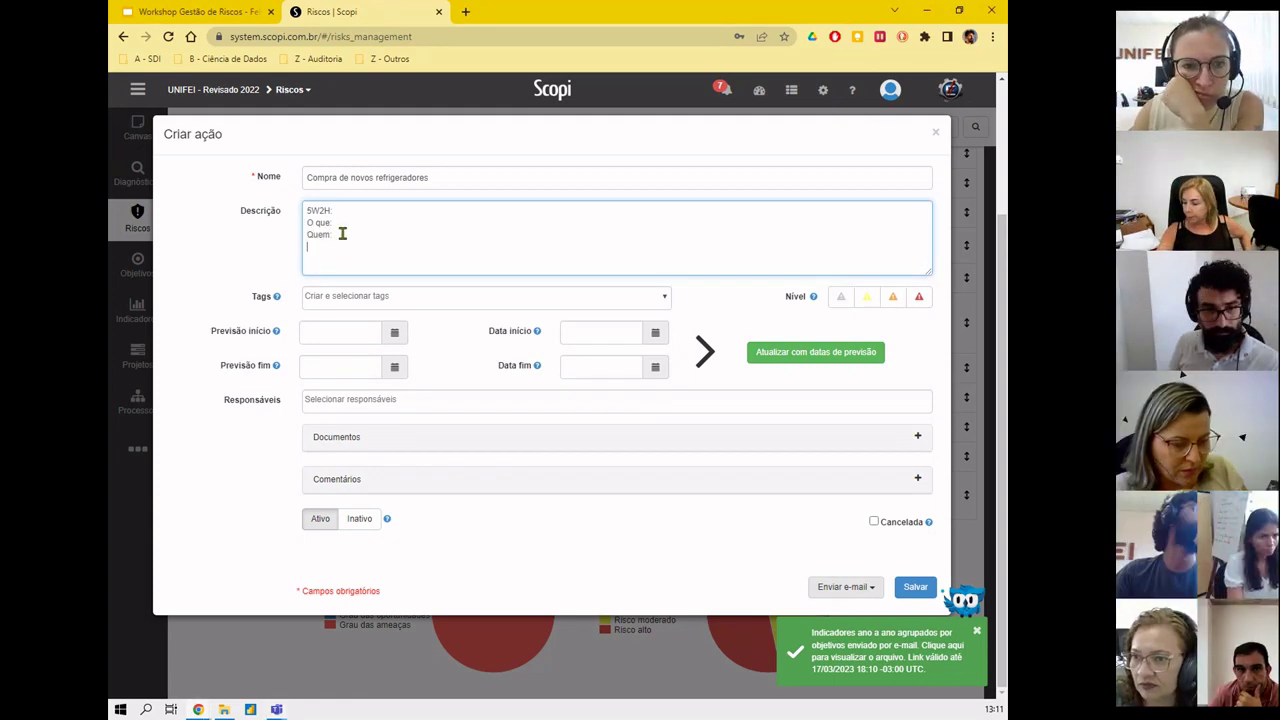
{"action": "type", "text": "Como:"}
{"action": "key", "text": "Return"}
{"action": "type", "text": "Q"}
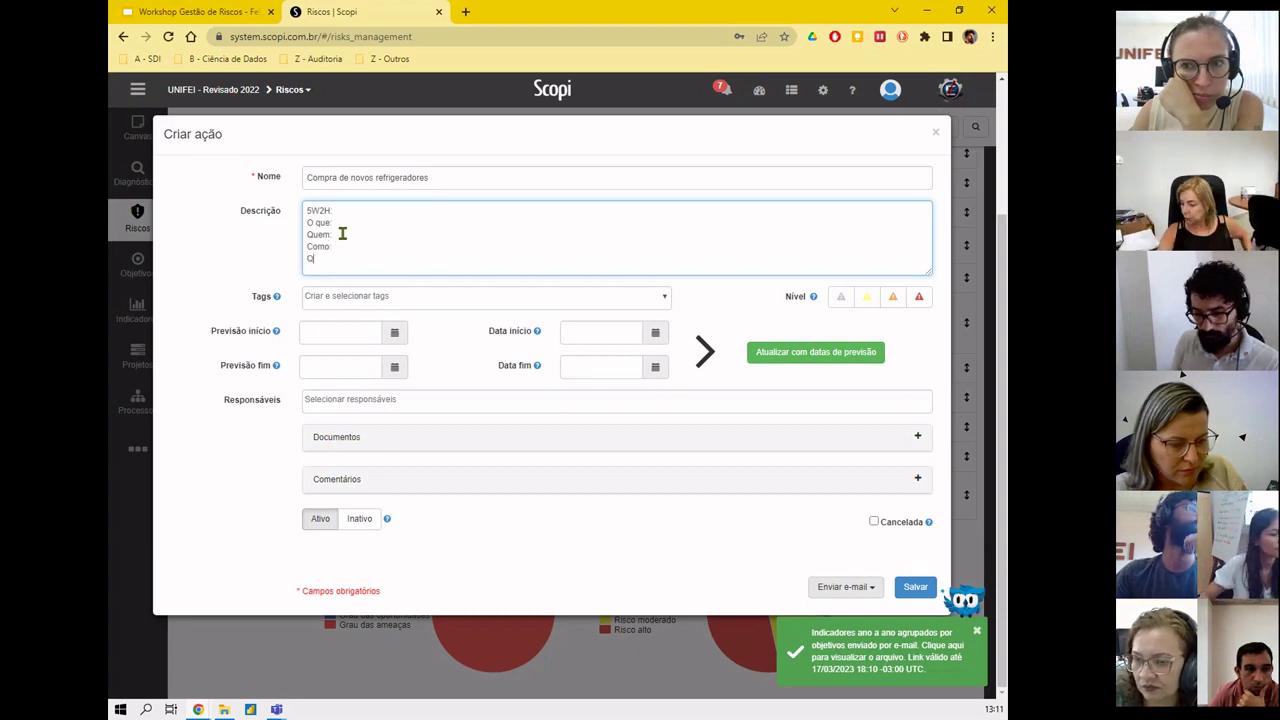
{"action": "key", "text": "BackSpace"}
{"action": "type", "text": "Onde:"}
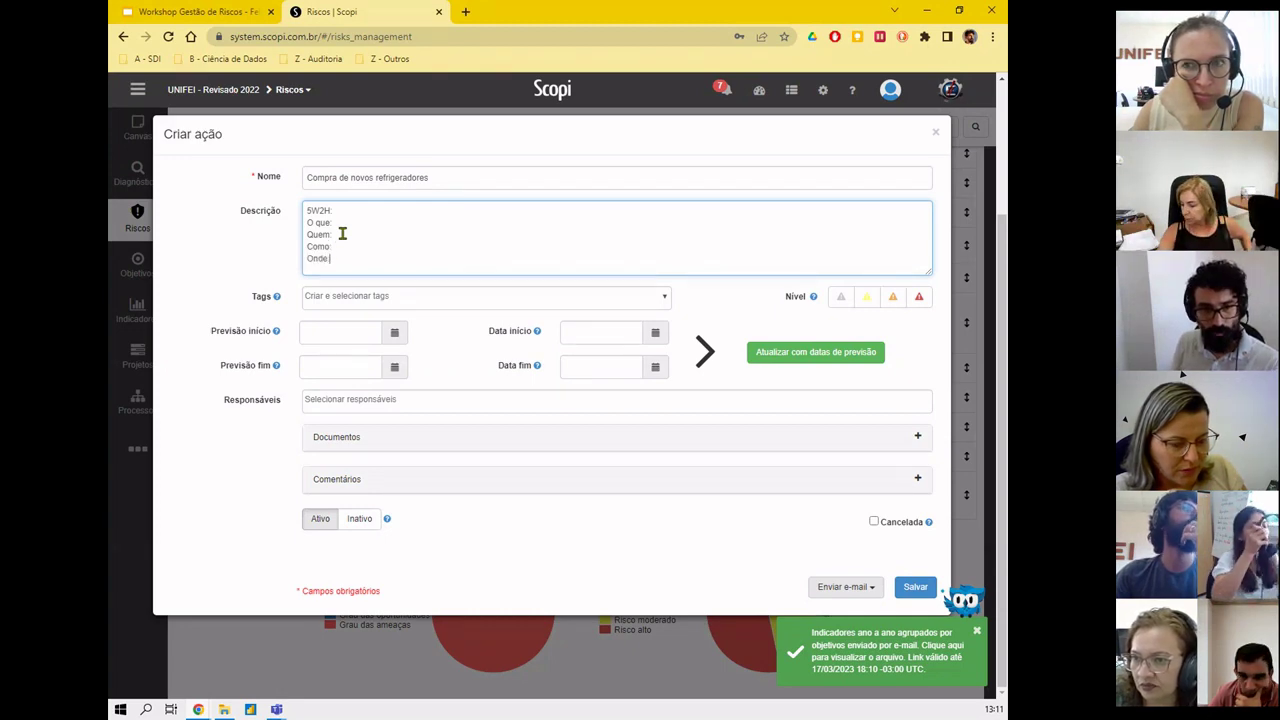
- Add the lines "Quando:" and "Quanto custa:" at the end of the description
{"action": "key", "text": "Return"}
{"action": "type", "text": "Quando:"}
{"action": "key", "text": "Return"}
{"action": "type", "text": "Quan"}
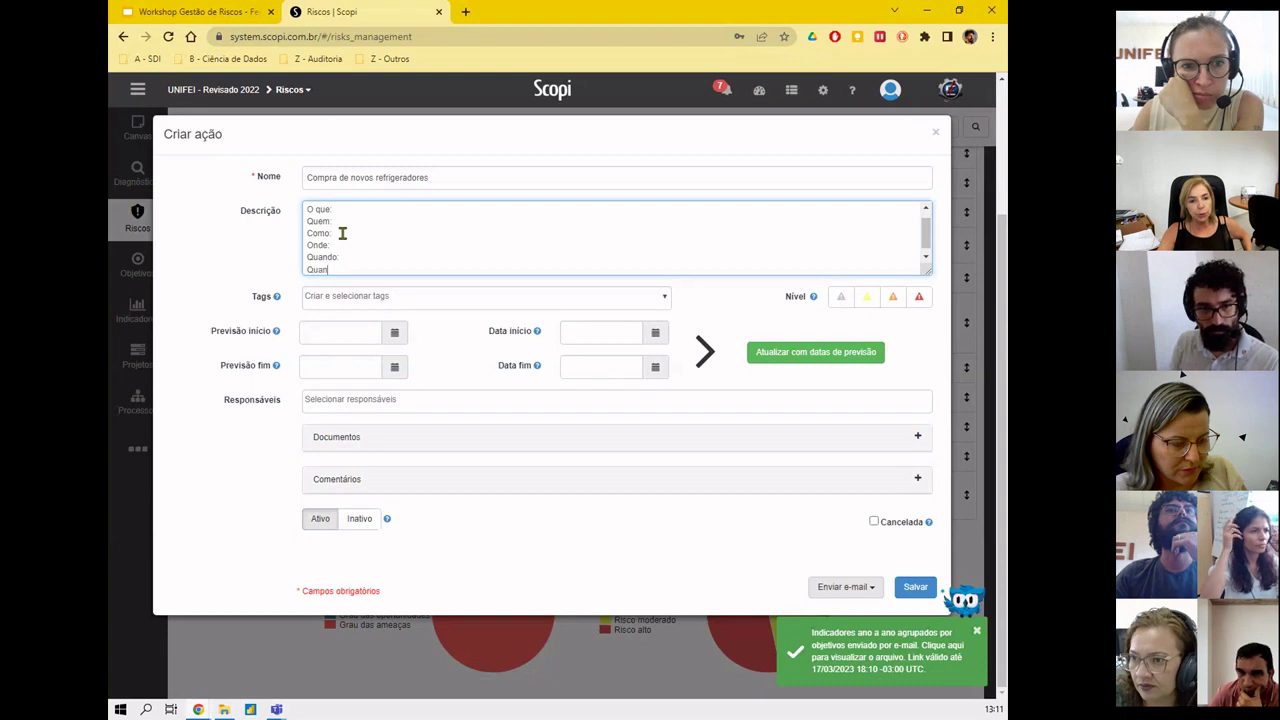
{"action": "type", "text": "to custa:"}
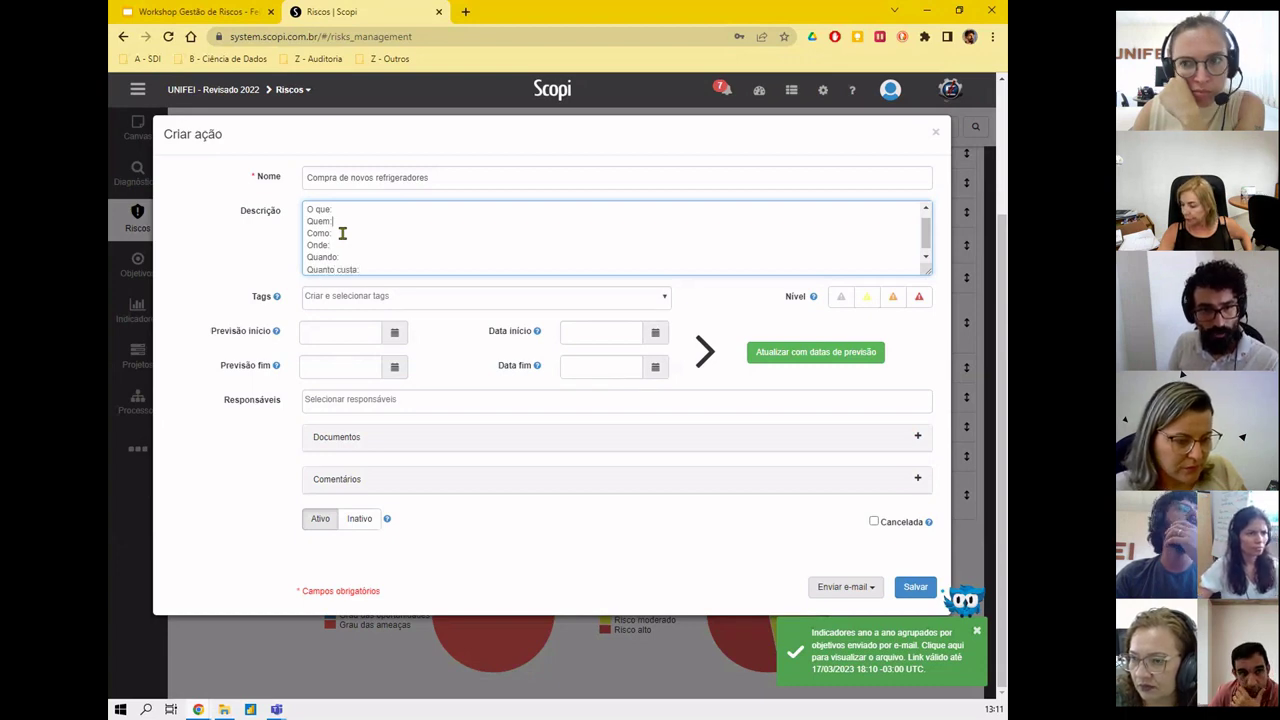
- Insert the line "Por quê?" between "O que:" and "Quem:" in the description
{"action": "scroll", "coordinate": [342, 233], "scroll_direction": "up", "scroll_amount": 1}
{"action": "key", "text": "Return"}
{"action": "type", "text": "Porque"}
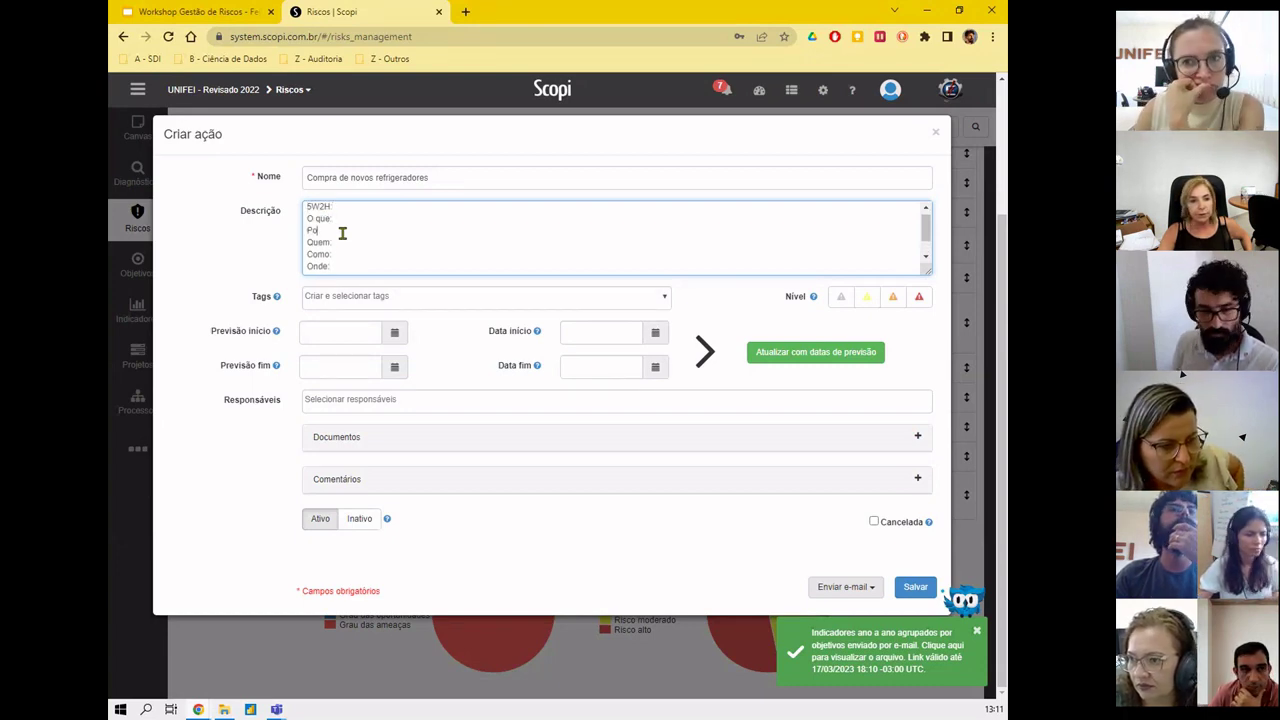
{"action": "key", "text": "BackSpace"}
{"action": "key", "text": "BackSpace"}
{"action": "key", "text": "BackSpace"}
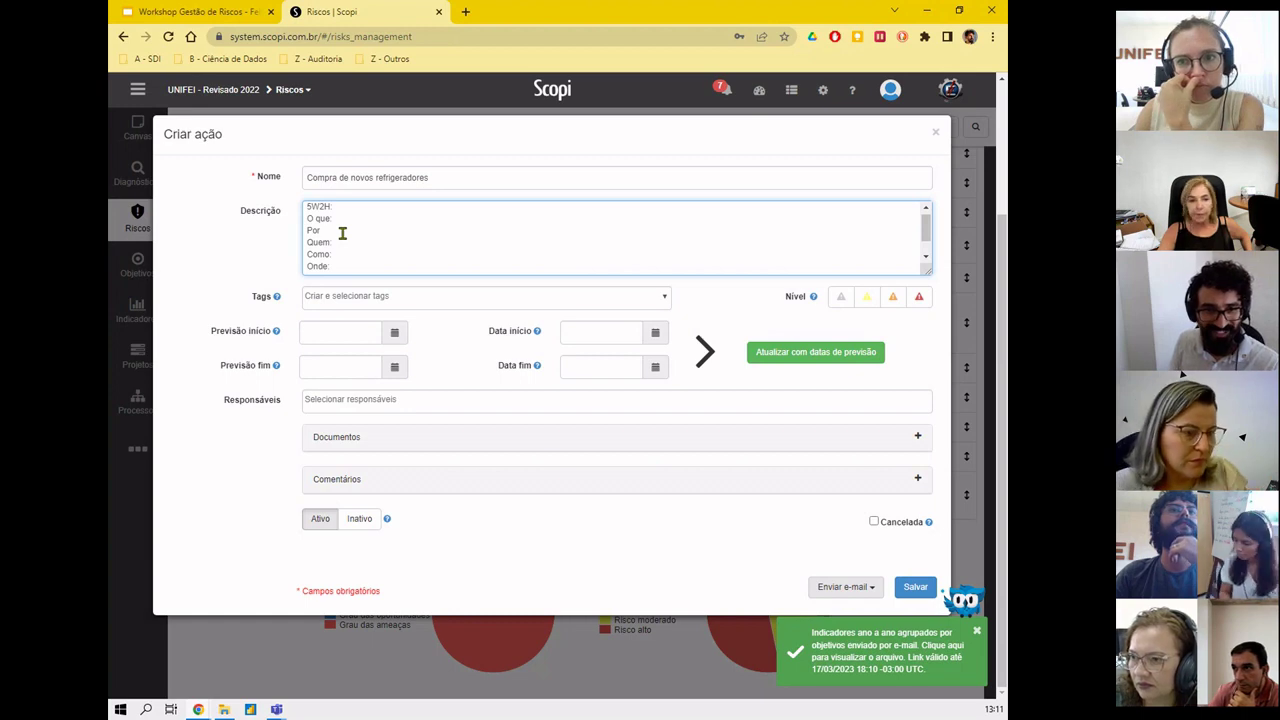
{"action": "type", "text": "que:"}
{"action": "key", "text": "BackSpace"}
{"action": "key", "text": "BackSpace"}
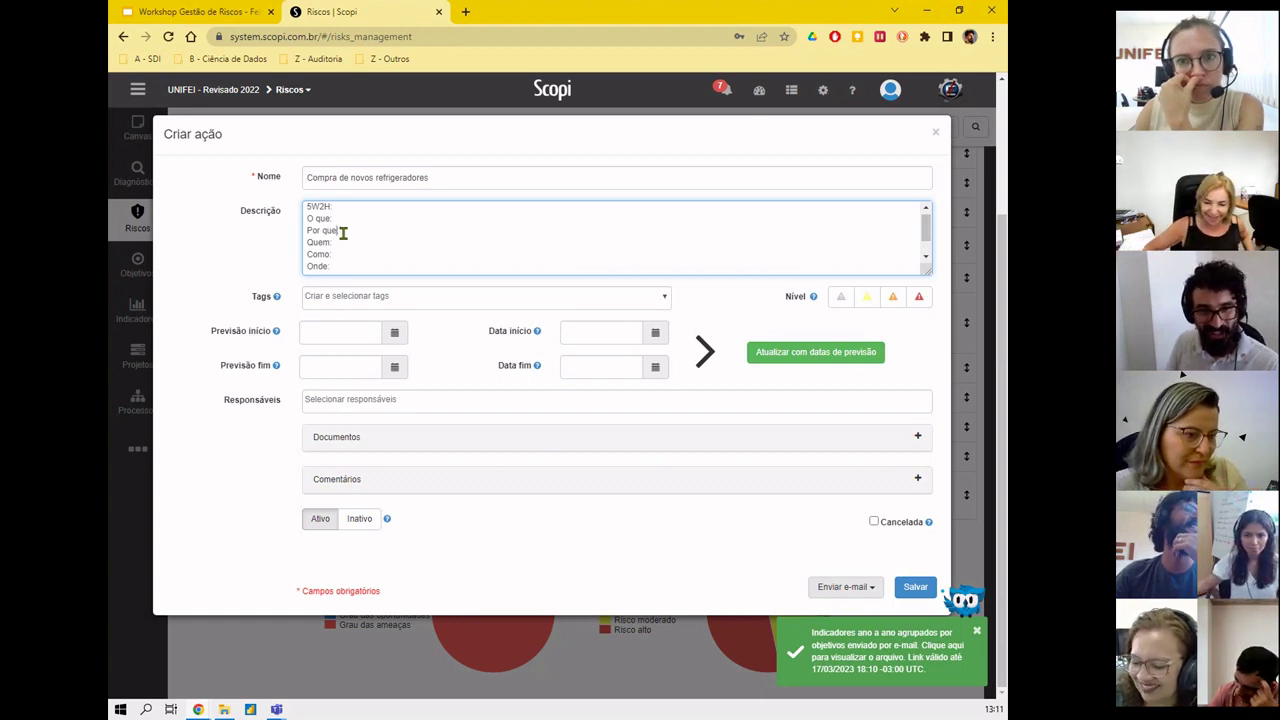
{"action": "type", "text": "ê:"}
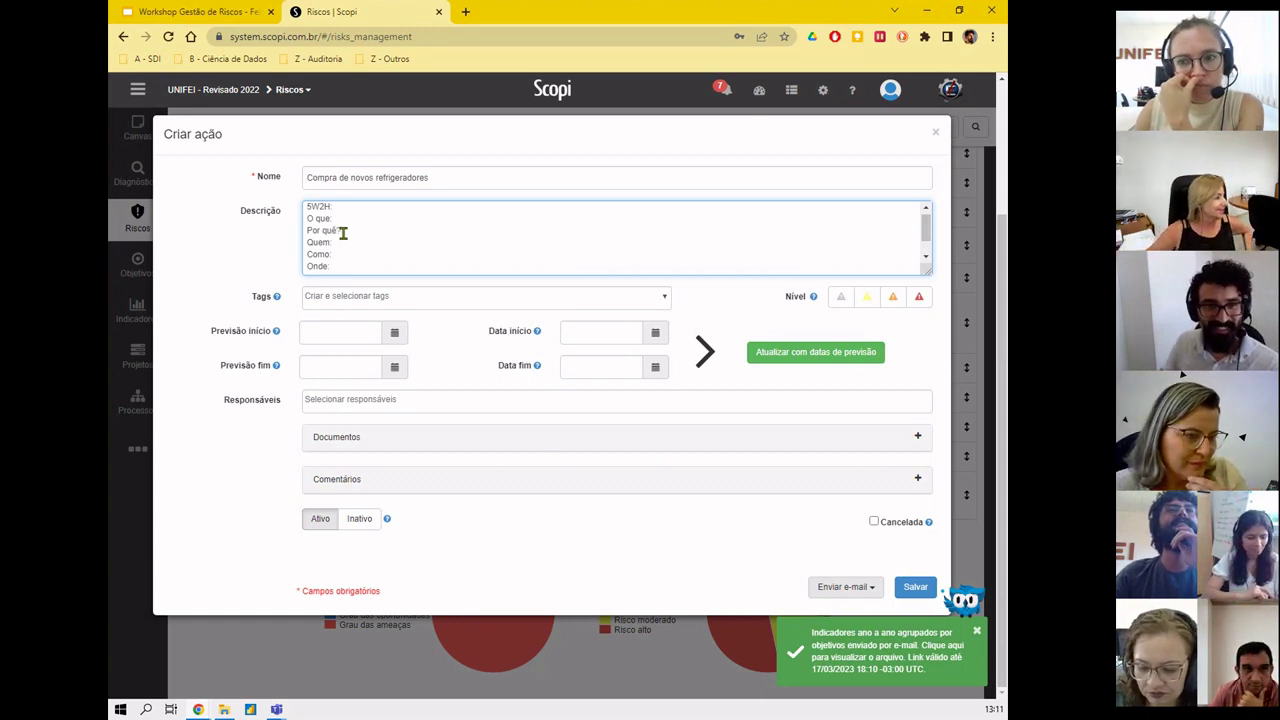
{"action": "key", "text": "BackSpace"}
{"action": "type", "text": "?"}
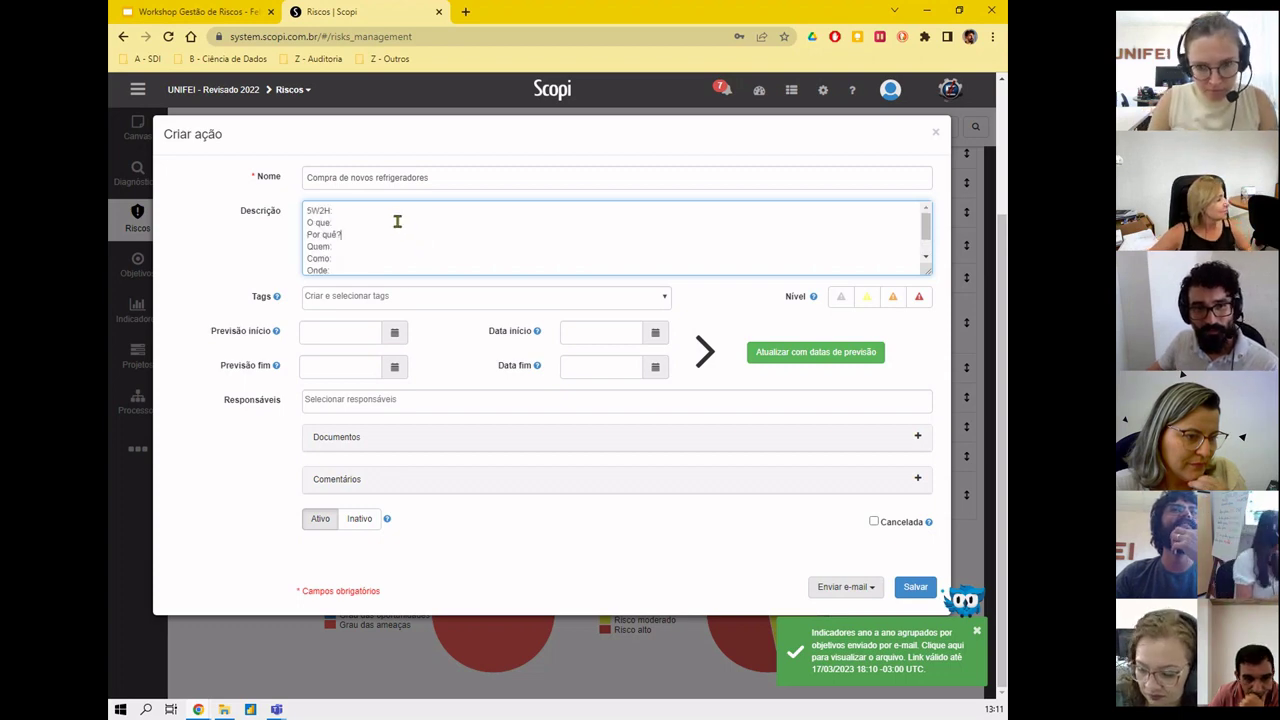
- Enlarge the description box to fit all its lines and remove the colon after "5W2H"
{"action": "left_click_drag", "start_coordinate": [929, 271], "coordinate": [937, 321]}
{"action": "left_click", "coordinate": [336, 210]}
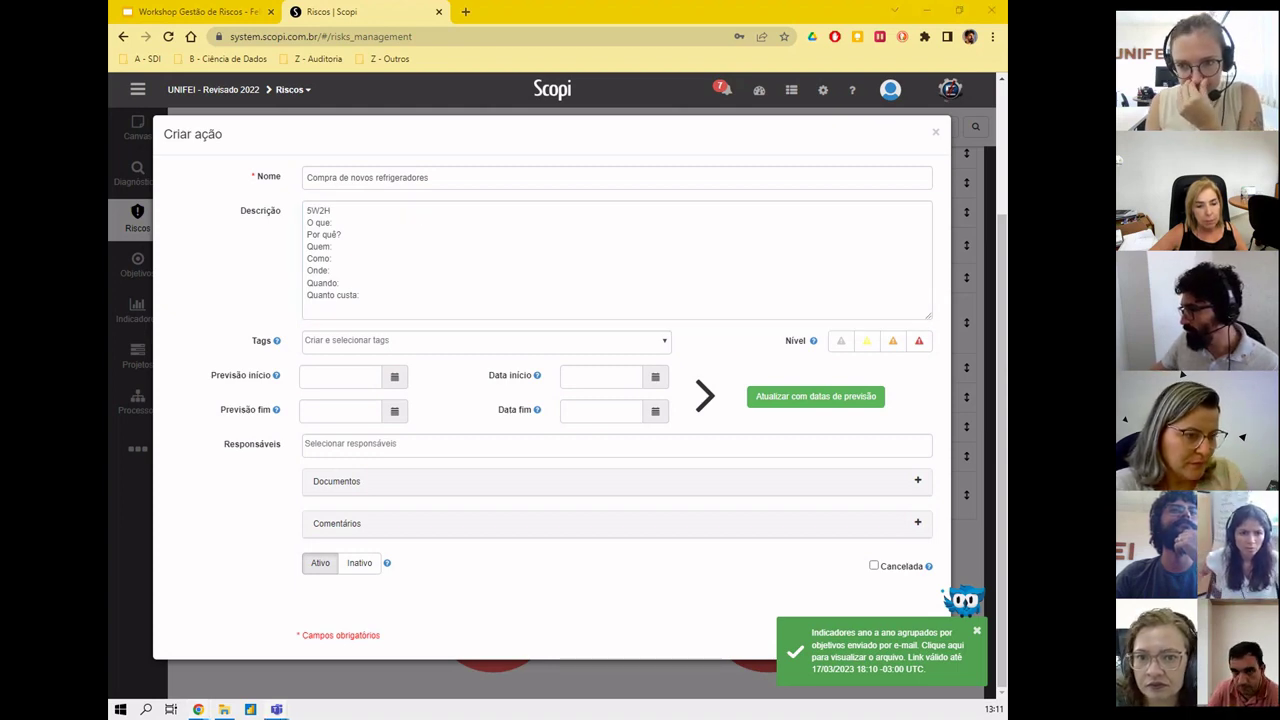
{"action": "left_click", "coordinate": [349, 222]}
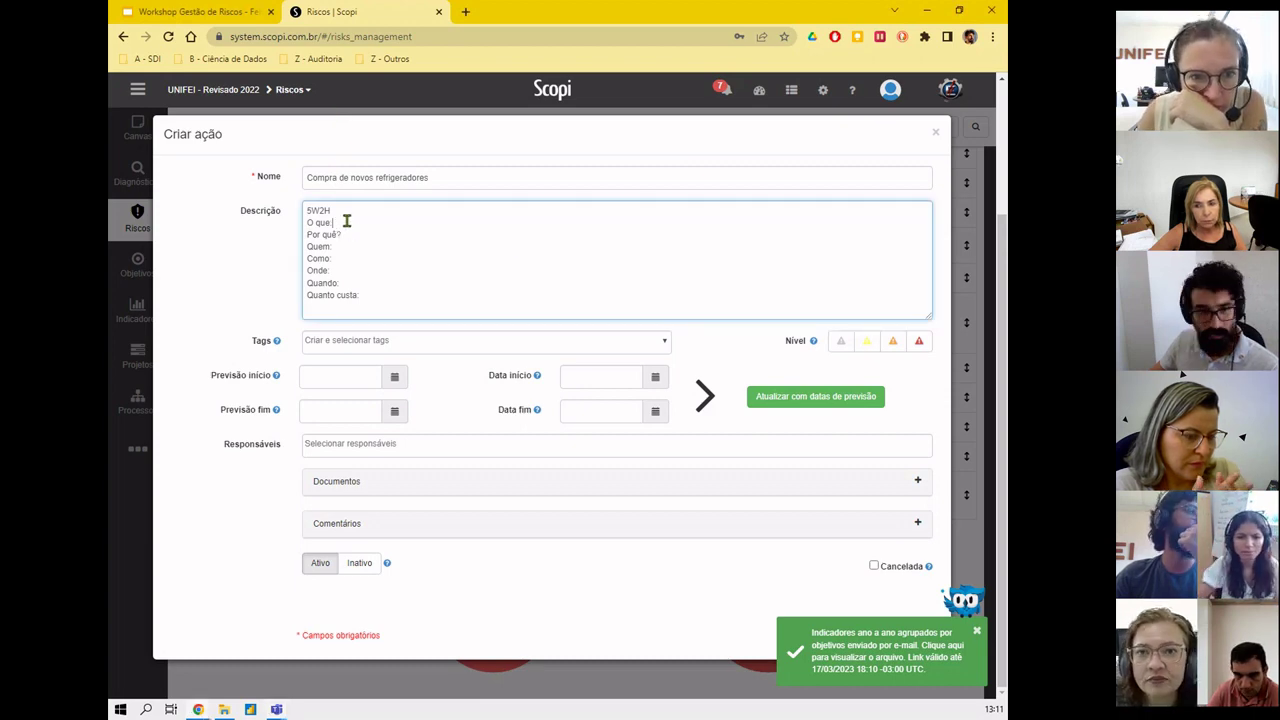
{"action": "left_click_drag", "start_coordinate": [930, 312], "coordinate": [929, 306]}
- Trim the description box's height to its text and select the lines from "O que:" to "Quanto custa:"
{"action": "left_click_drag", "start_coordinate": [420, 177], "coordinate": [220, 197]}
{"action": "left_click_drag", "start_coordinate": [379, 297], "coordinate": [309, 223]}
{"action": "left_click", "coordinate": [349, 220]}
{"action": "left_click", "coordinate": [380, 291]}
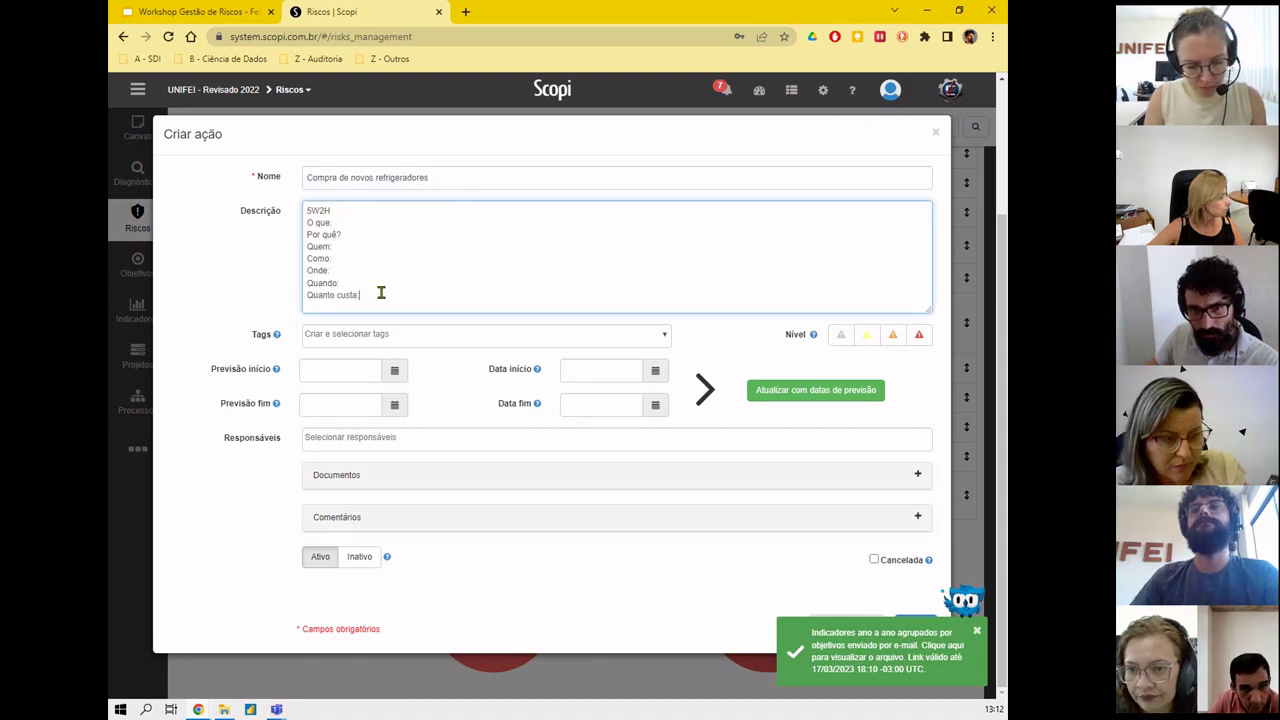
{"action": "left_click_drag", "start_coordinate": [929, 309], "coordinate": [932, 304]}
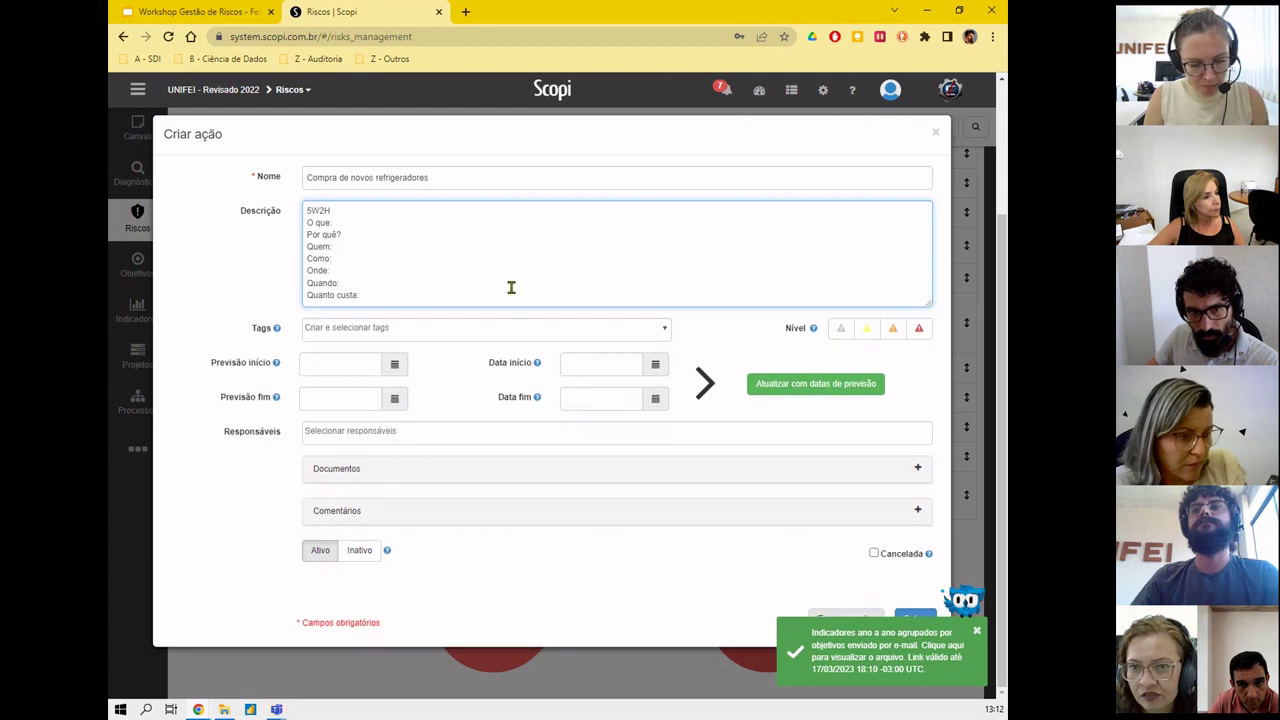
{"action": "left_click_drag", "start_coordinate": [362, 296], "coordinate": [309, 222]}
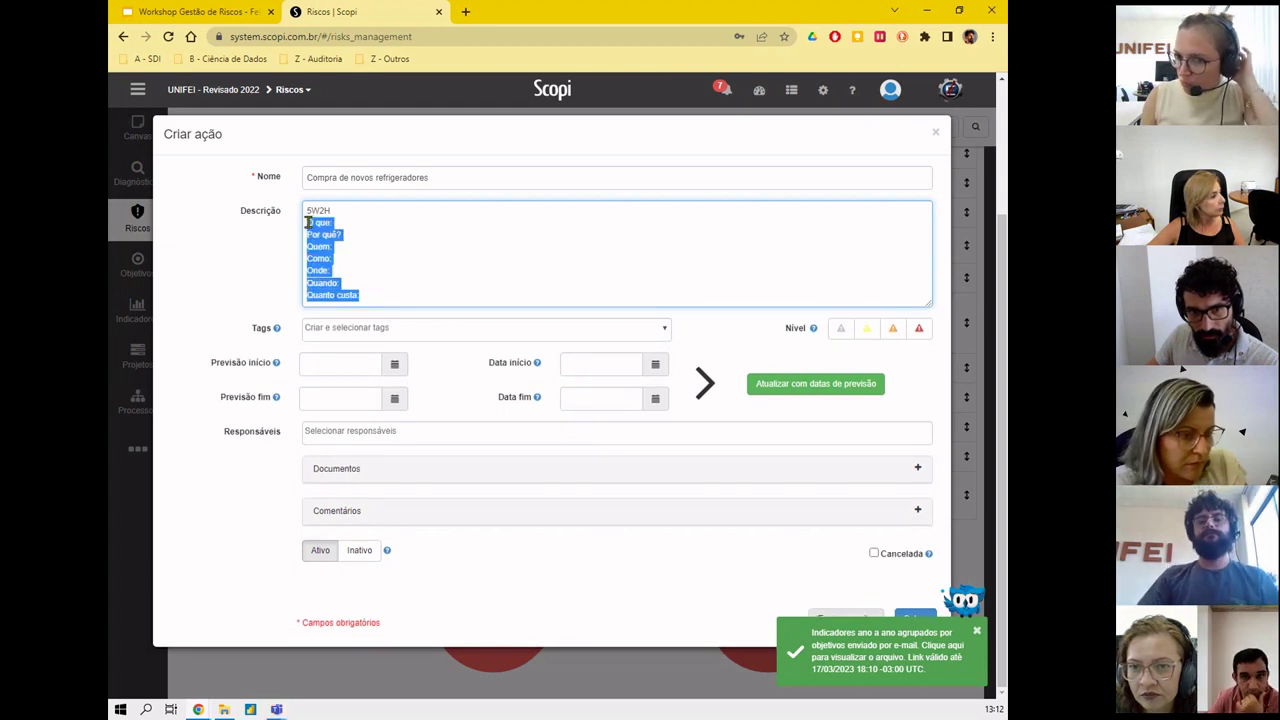
{"action": "left_click", "coordinate": [329, 223]}
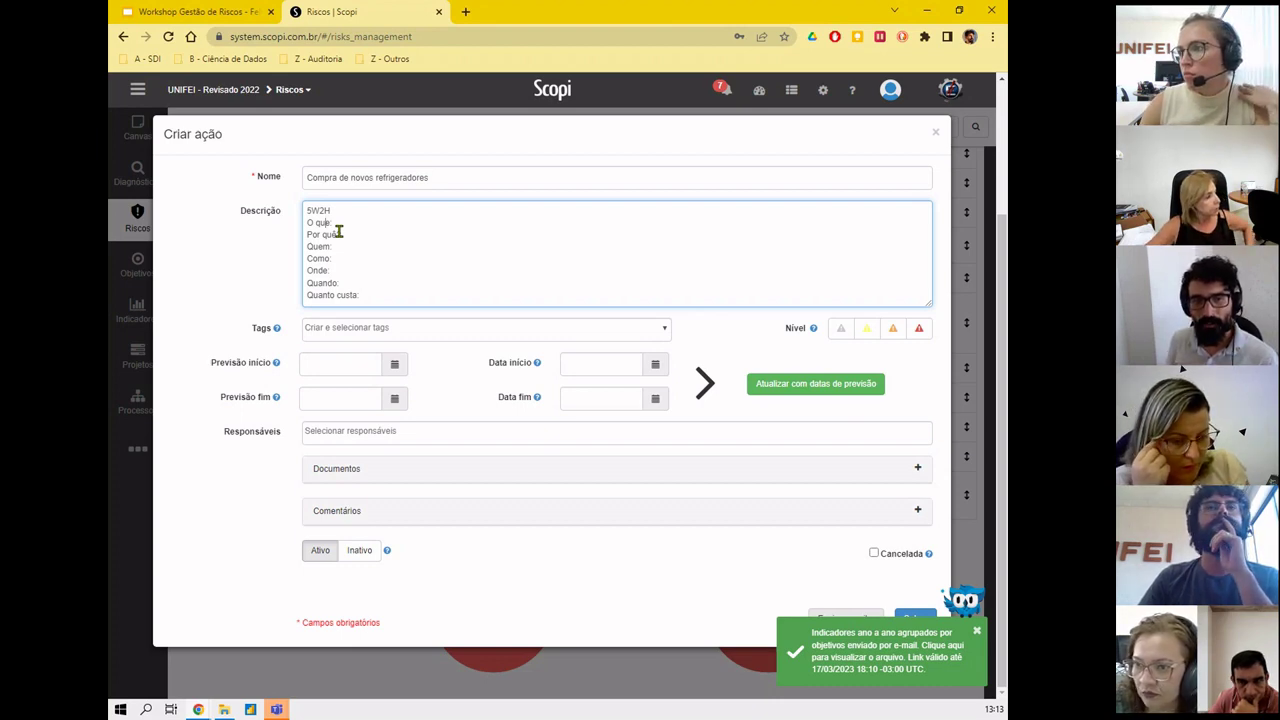
{"action": "type", "text": ":"}
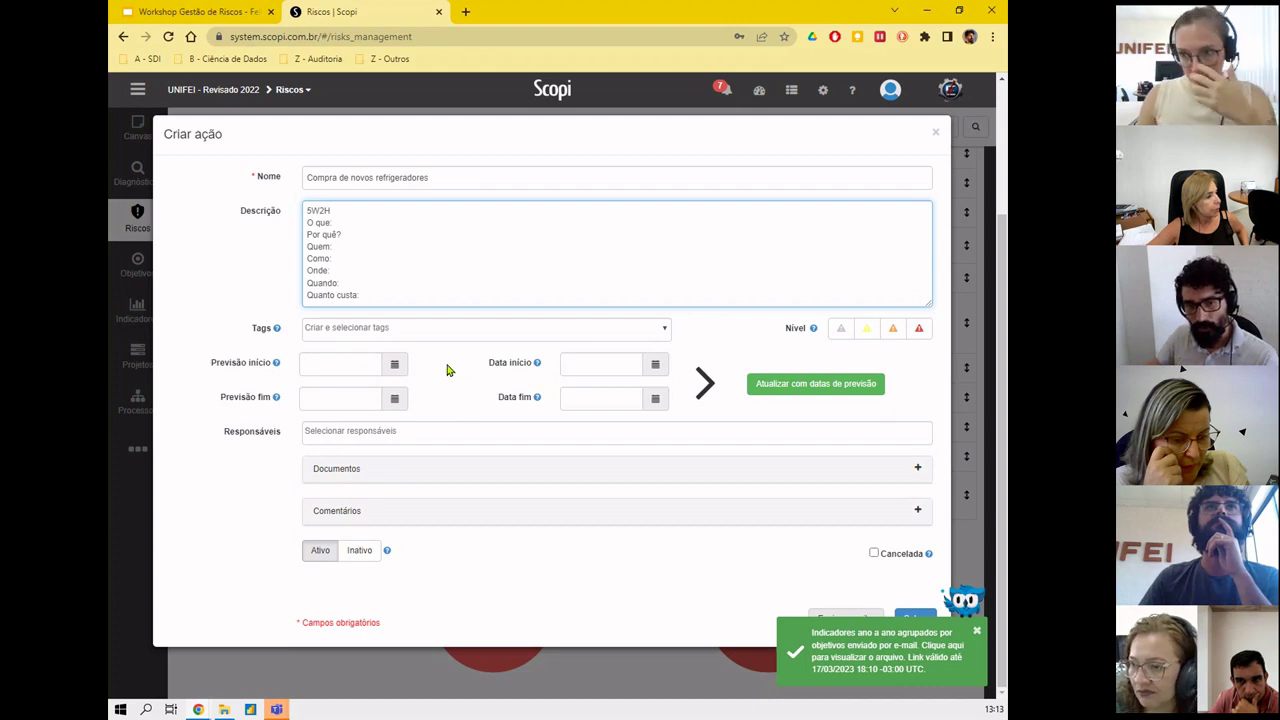
- Browse the desktop files that could be attached under Documentos and cancel the file selection
{"action": "left_click_drag", "start_coordinate": [296, 461], "coordinate": [360, 475]}
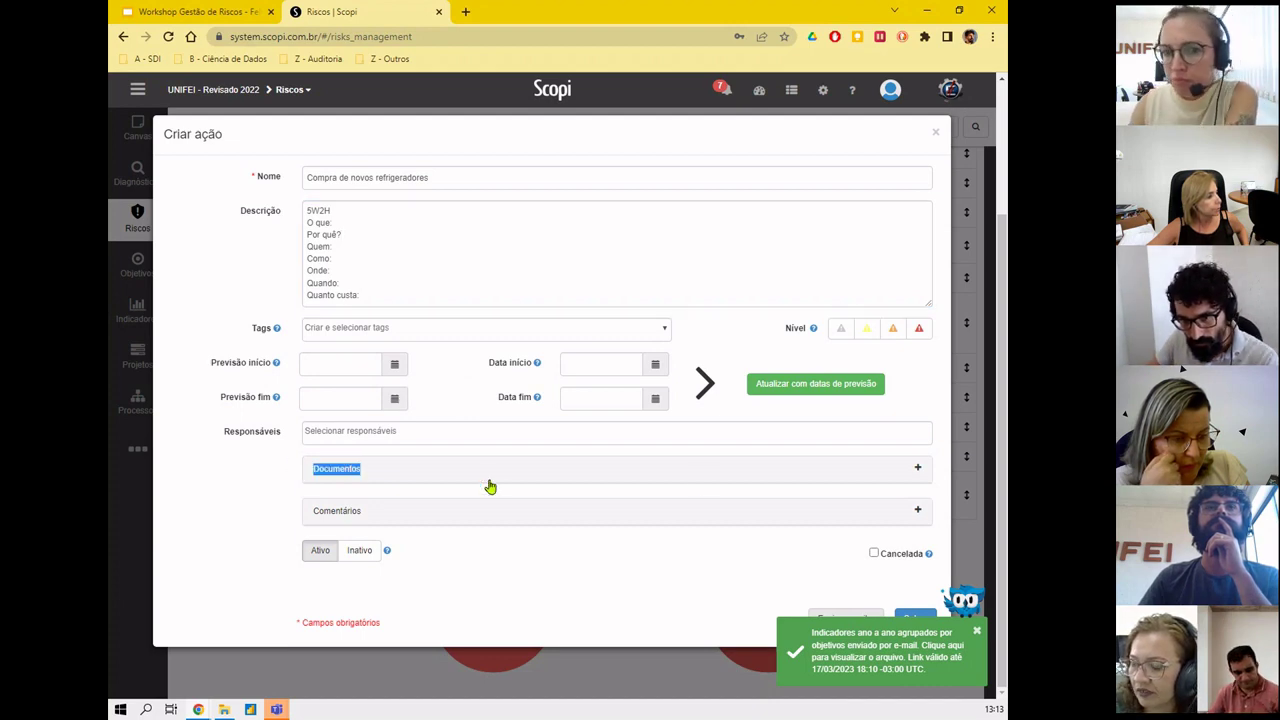
{"action": "left_click", "coordinate": [912, 470]}
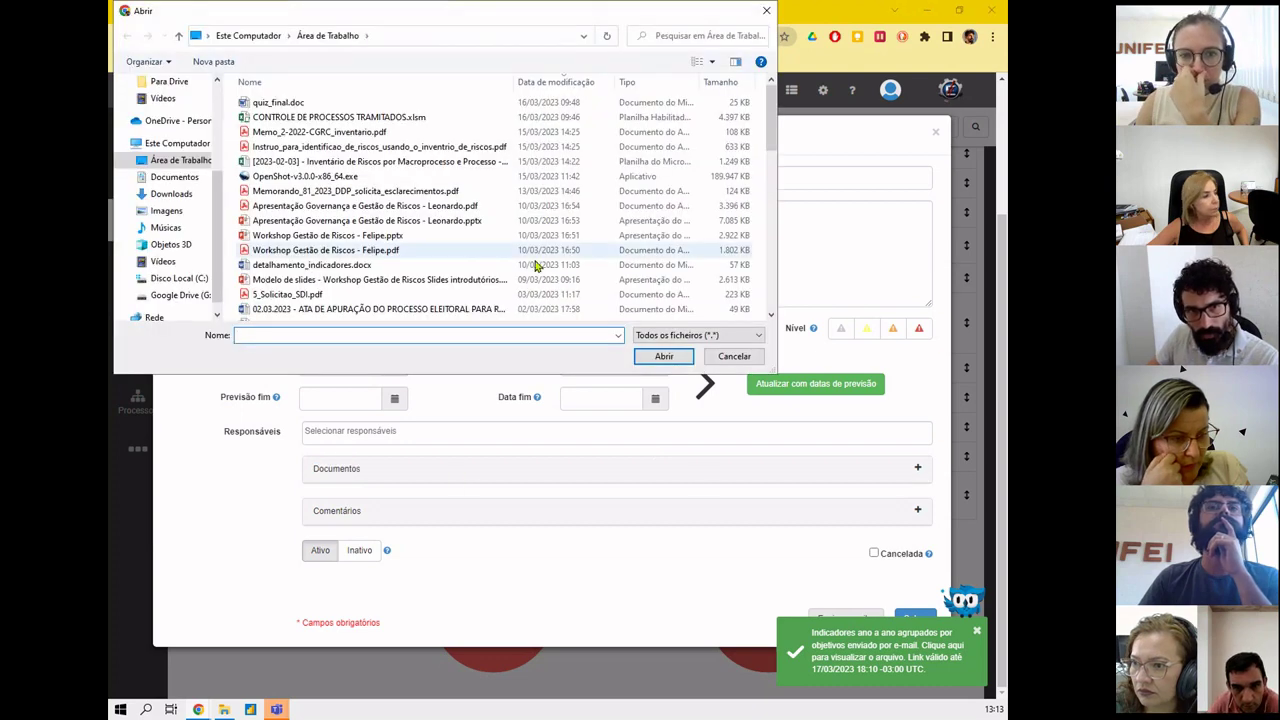
{"action": "left_click_drag", "start_coordinate": [396, 20], "coordinate": [591, 161]}
{"action": "scroll", "coordinate": [532, 262], "scroll_direction": "down", "scroll_amount": 3}
{"action": "scroll", "coordinate": [532, 262], "scroll_direction": "down", "scroll_amount": 8}
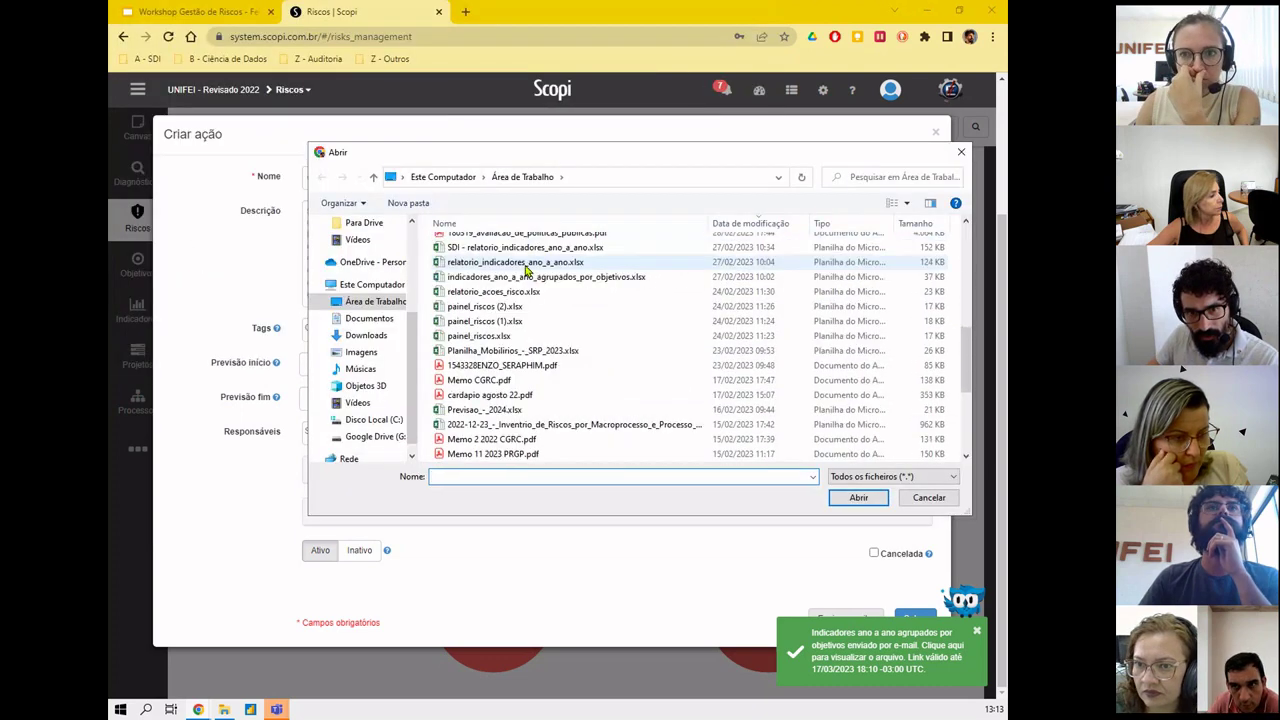
{"action": "left_click", "coordinate": [555, 328]}
{"action": "scroll", "coordinate": [555, 330], "scroll_direction": "up", "scroll_amount": 5}
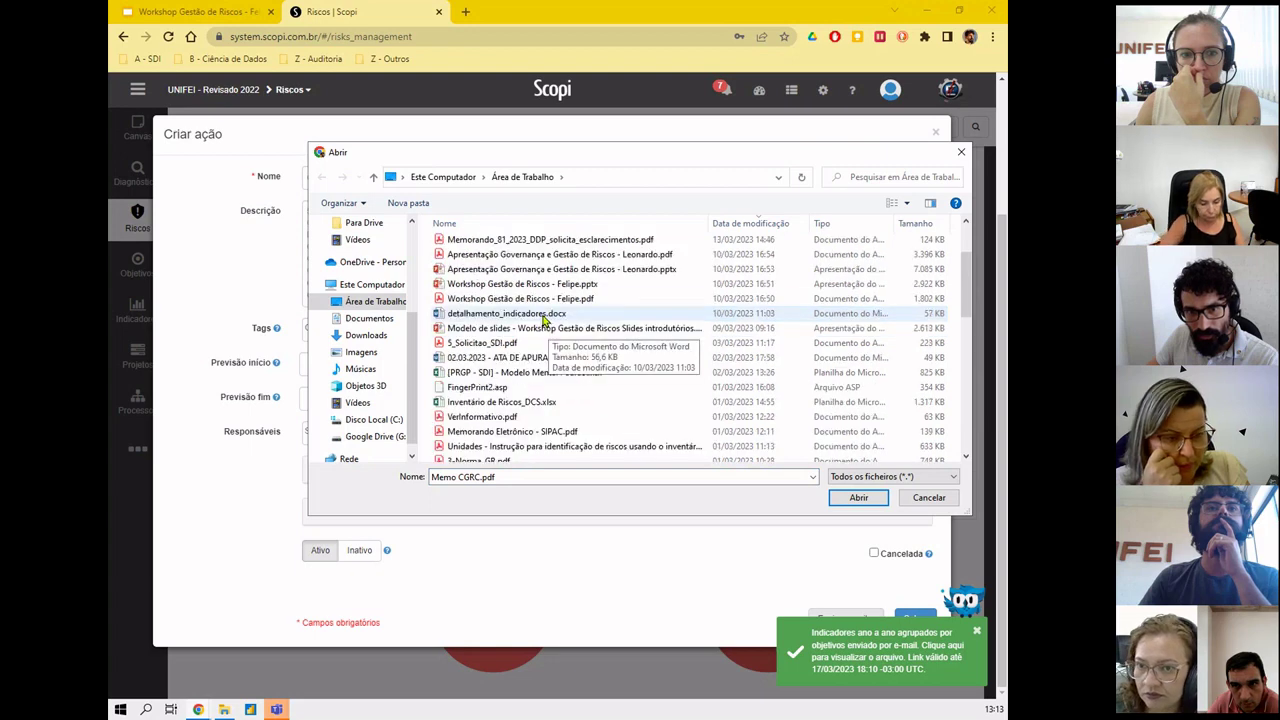
{"action": "left_click", "coordinate": [560, 298]}
{"action": "left_click", "coordinate": [928, 499]}
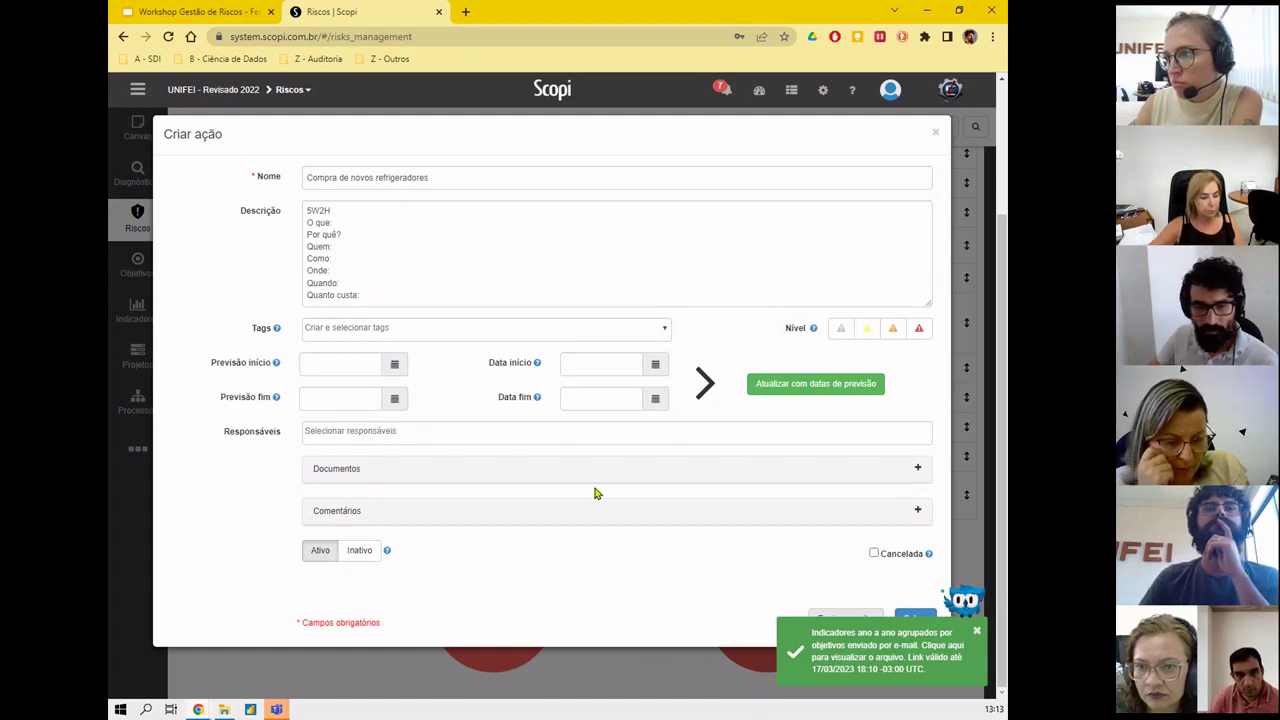
- Add the comment "Tivemos dificuldades...." to the action
{"action": "left_click", "coordinate": [917, 510]}
{"action": "type", "text": "Tiv"}
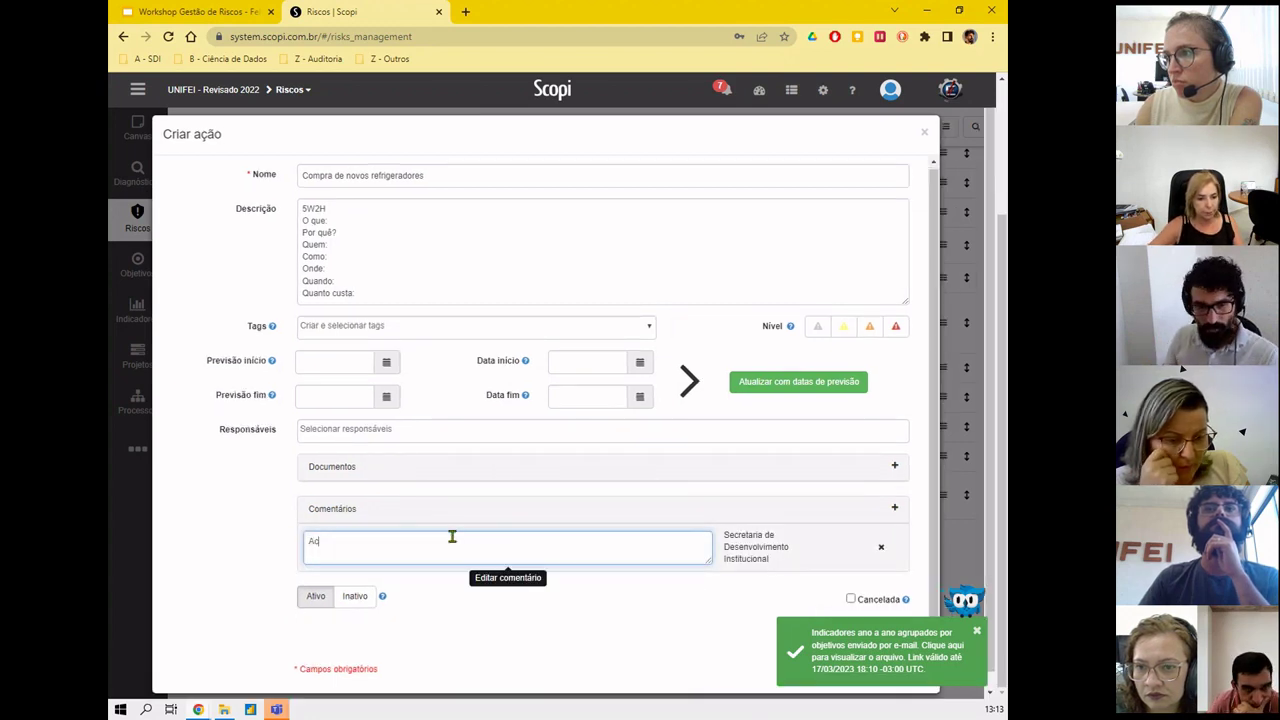
{"action": "key", "text": "BackSpace"}
{"action": "key", "text": "BackSpace"}
{"action": "key", "text": "BackSpace"}
{"action": "type", "text": "Tivemos"}
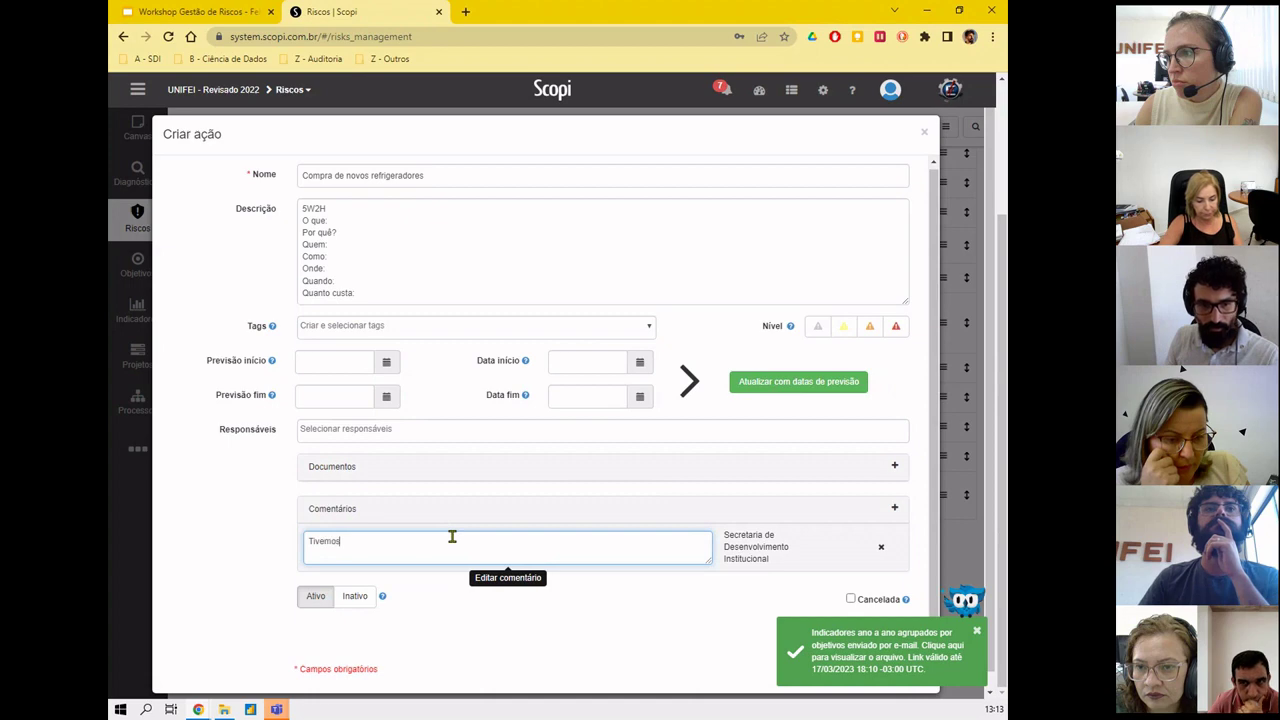
{"action": "type", "text": " dificuldades po"}
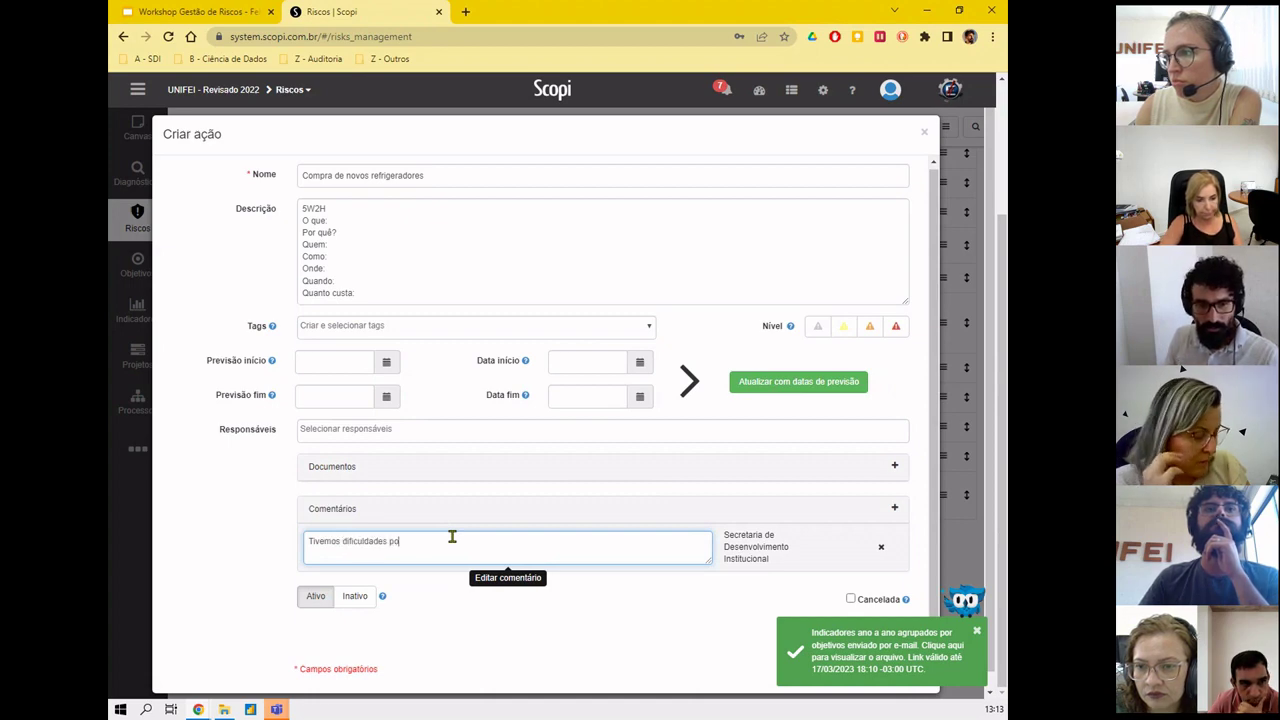
{"action": "key", "text": "BackSpace"}
{"action": "key", "text": "BackSpace"}
{"action": "key", "text": "BackSpace"}
{"action": "type", "text": "..."}
{"action": "left_click", "coordinate": [594, 586]}
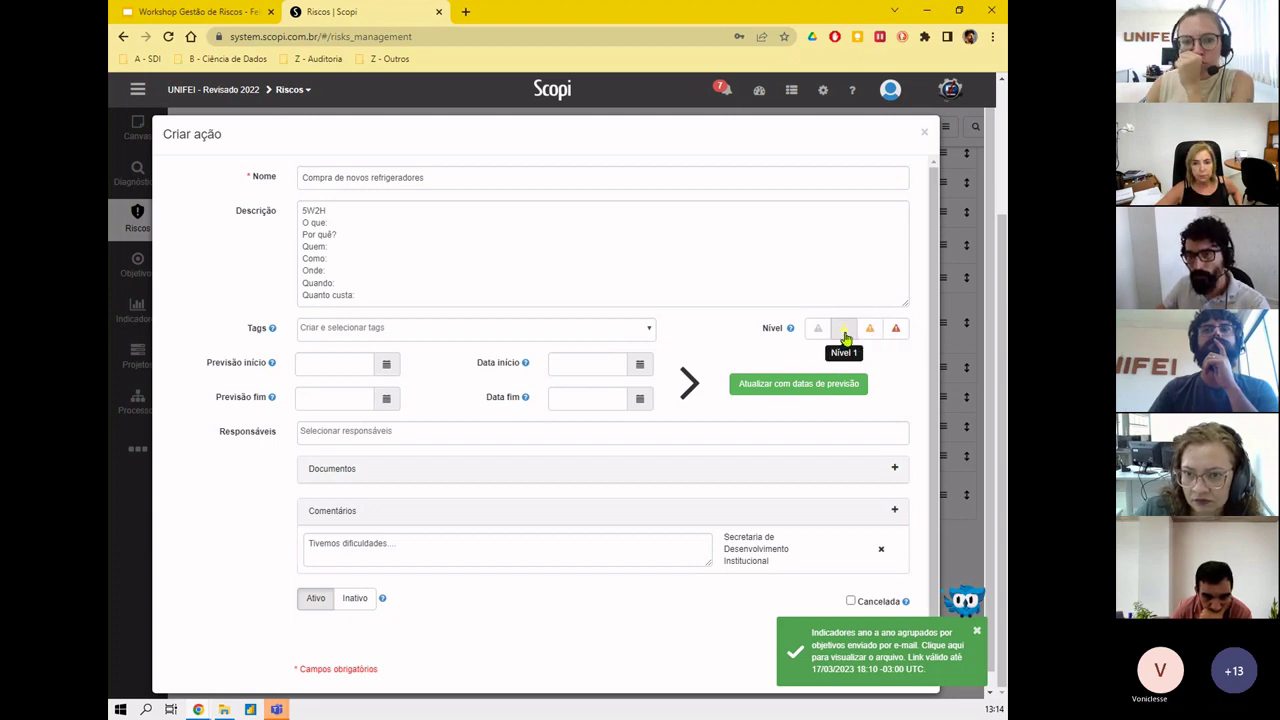
- Look through the existing tags offered for the action without selecting any
{"action": "mouse_move", "coordinate": [793, 334]}
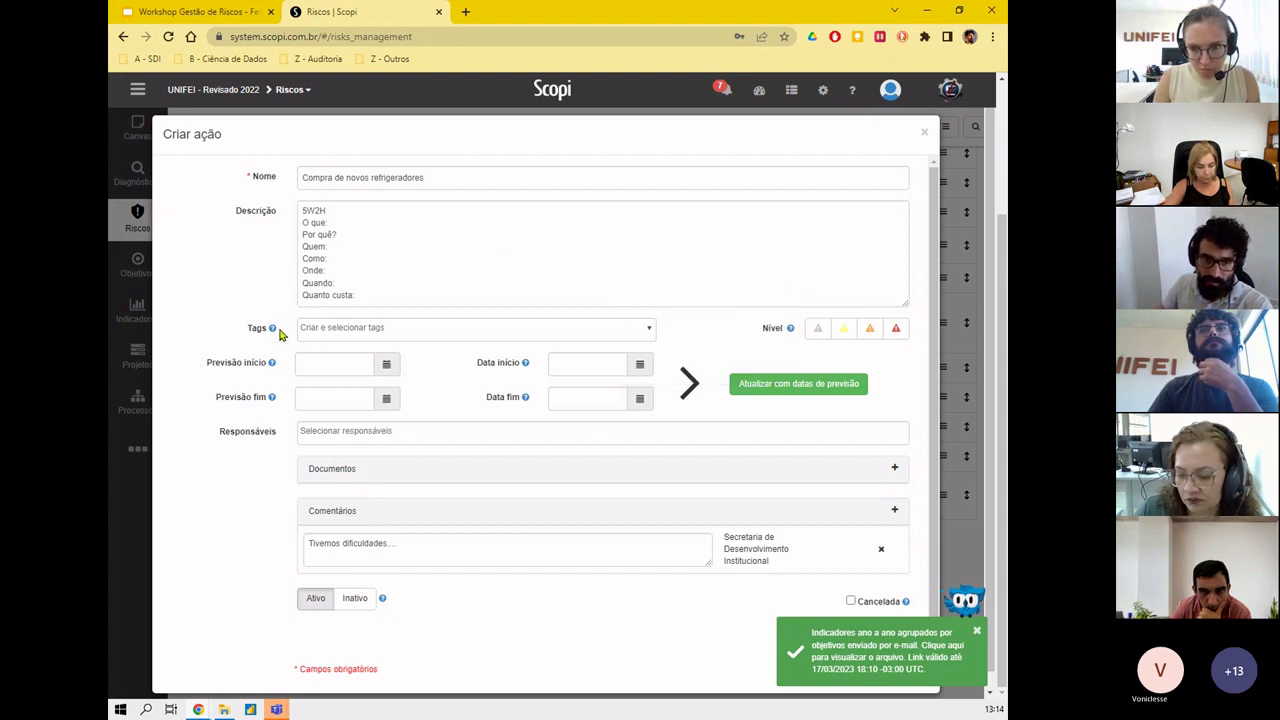
{"action": "mouse_move", "coordinate": [272, 330]}
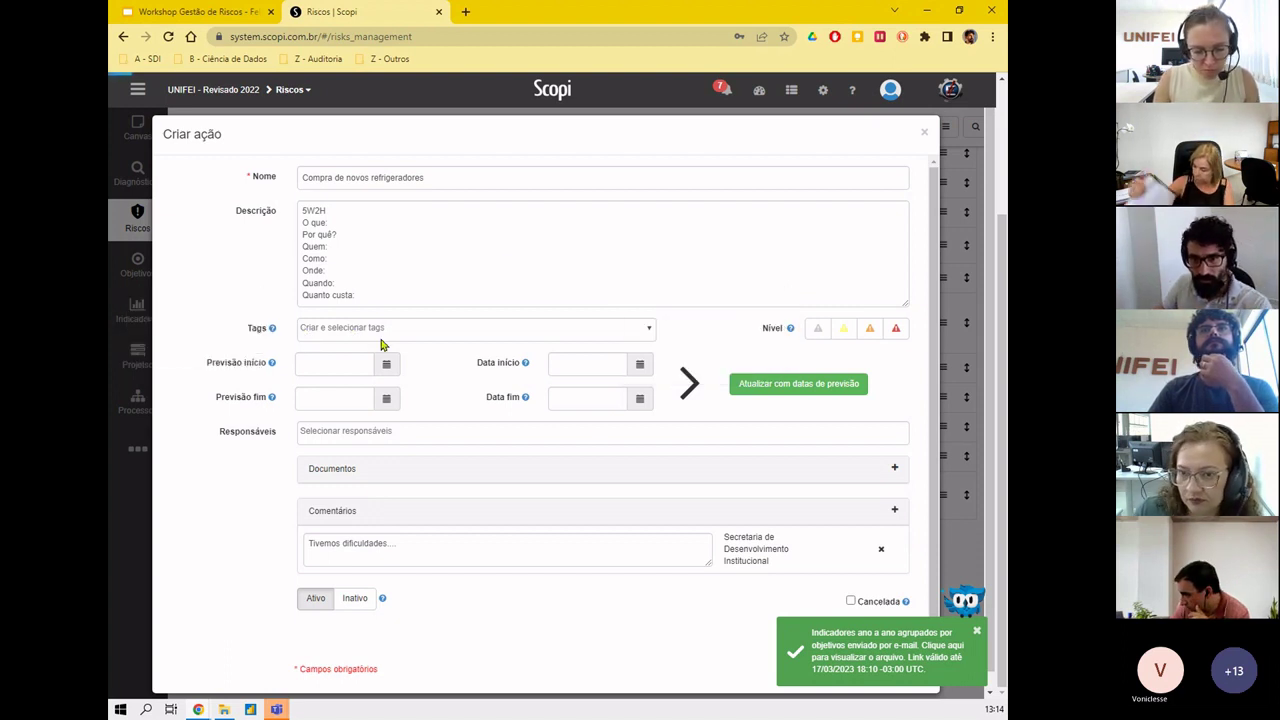
{"action": "left_click", "coordinate": [606, 330]}
{"action": "scroll", "coordinate": [409, 372], "scroll_direction": "down", "scroll_amount": 10}
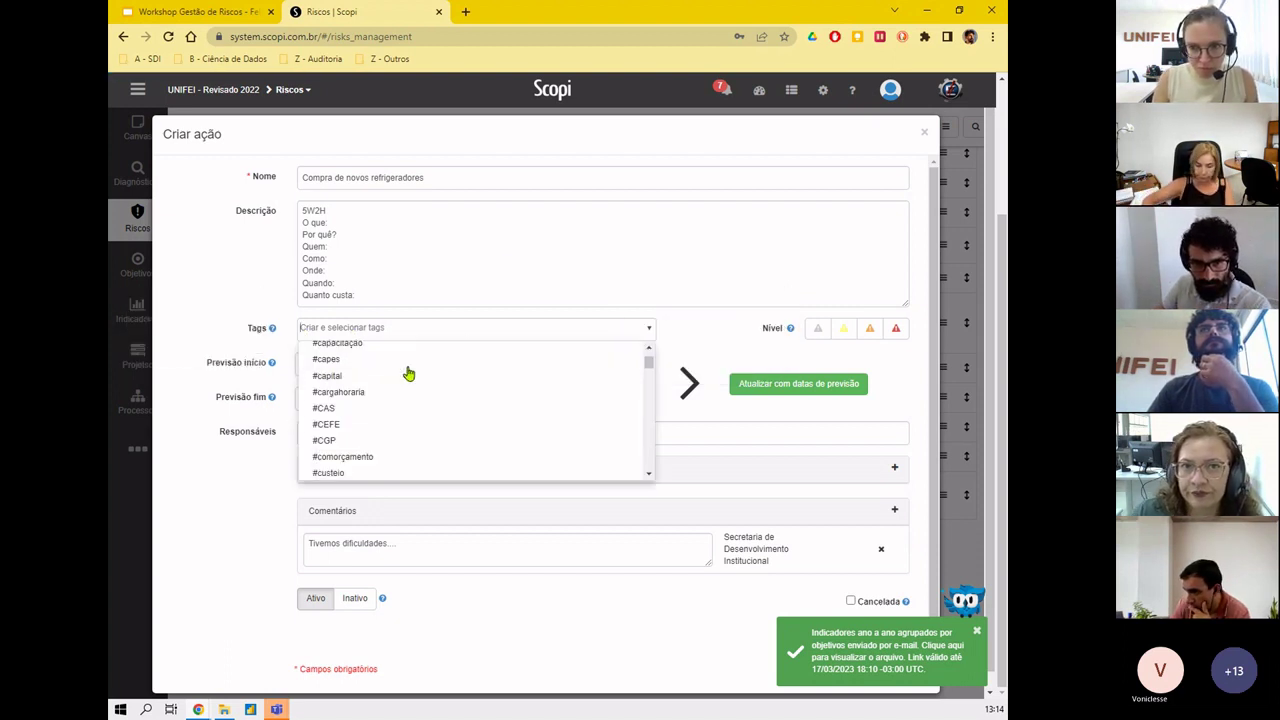
{"action": "scroll", "coordinate": [508, 389], "scroll_direction": "down", "scroll_amount": 10}
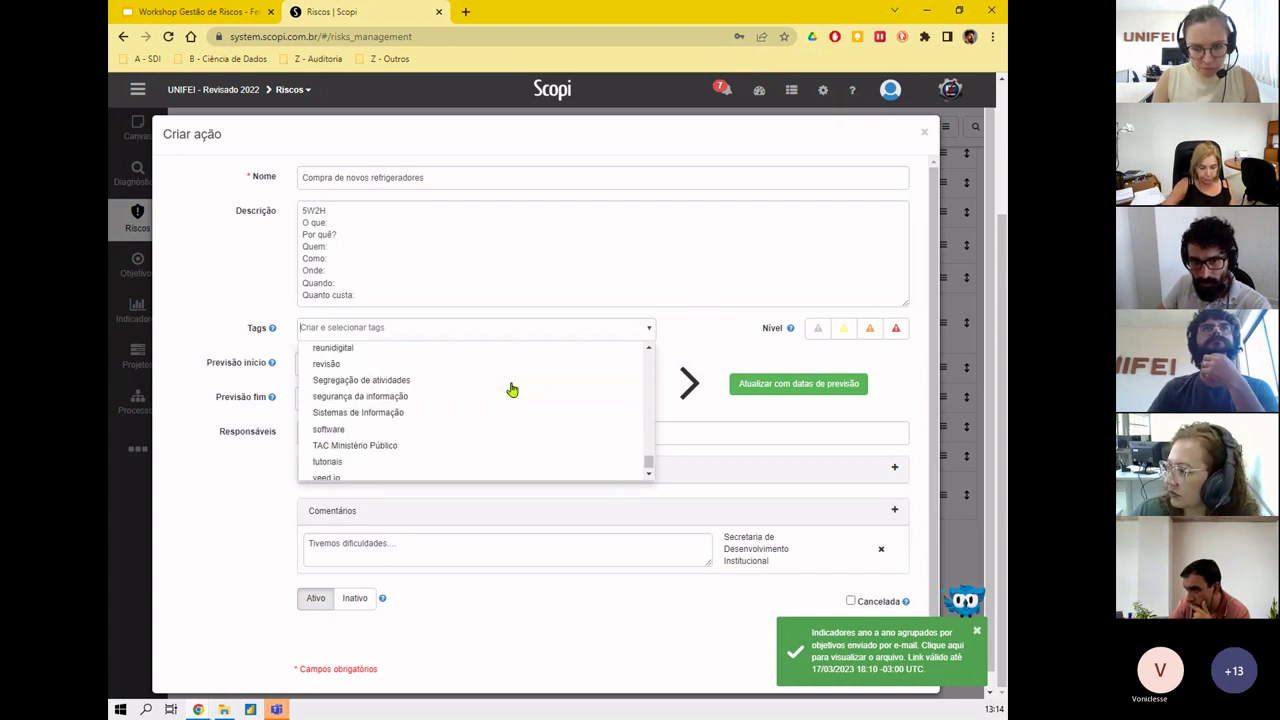
{"action": "scroll", "coordinate": [603, 400], "scroll_direction": "up", "scroll_amount": 15}
{"action": "scroll", "coordinate": [648, 400], "scroll_direction": "up", "scroll_amount": 10}
{"action": "left_click", "coordinate": [551, 325]}
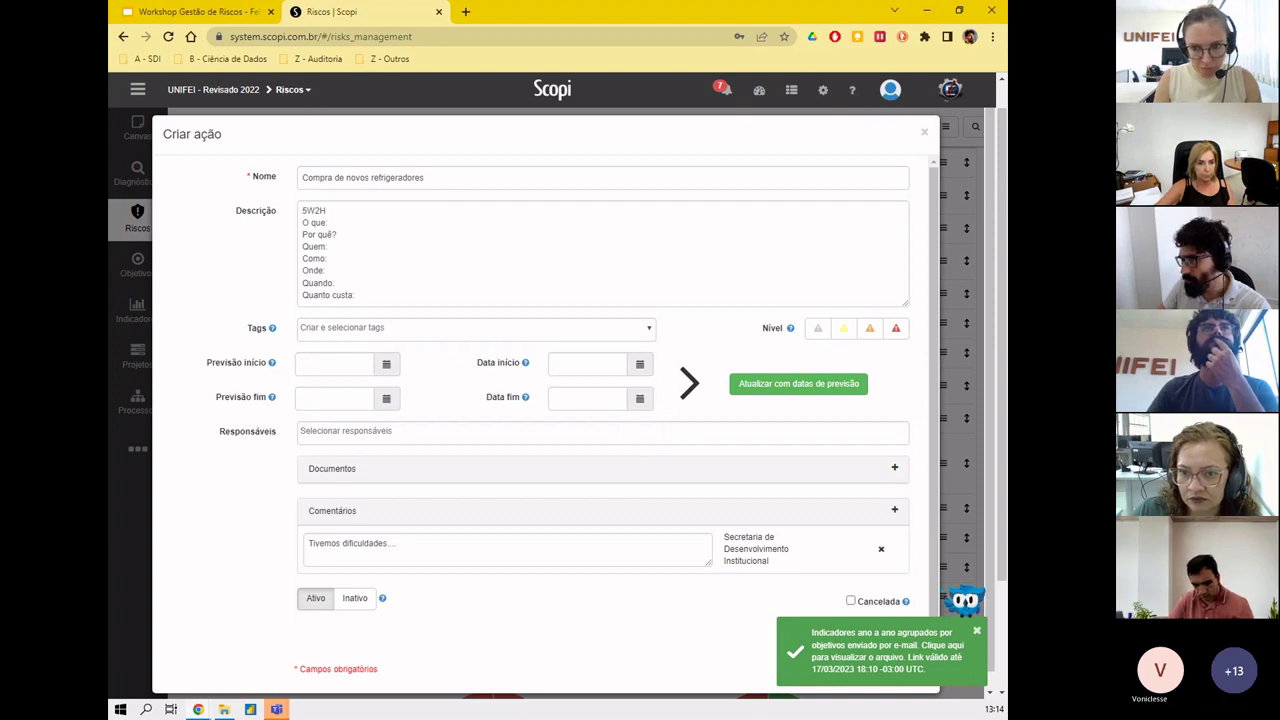
{"action": "left_click", "coordinate": [357, 332]}
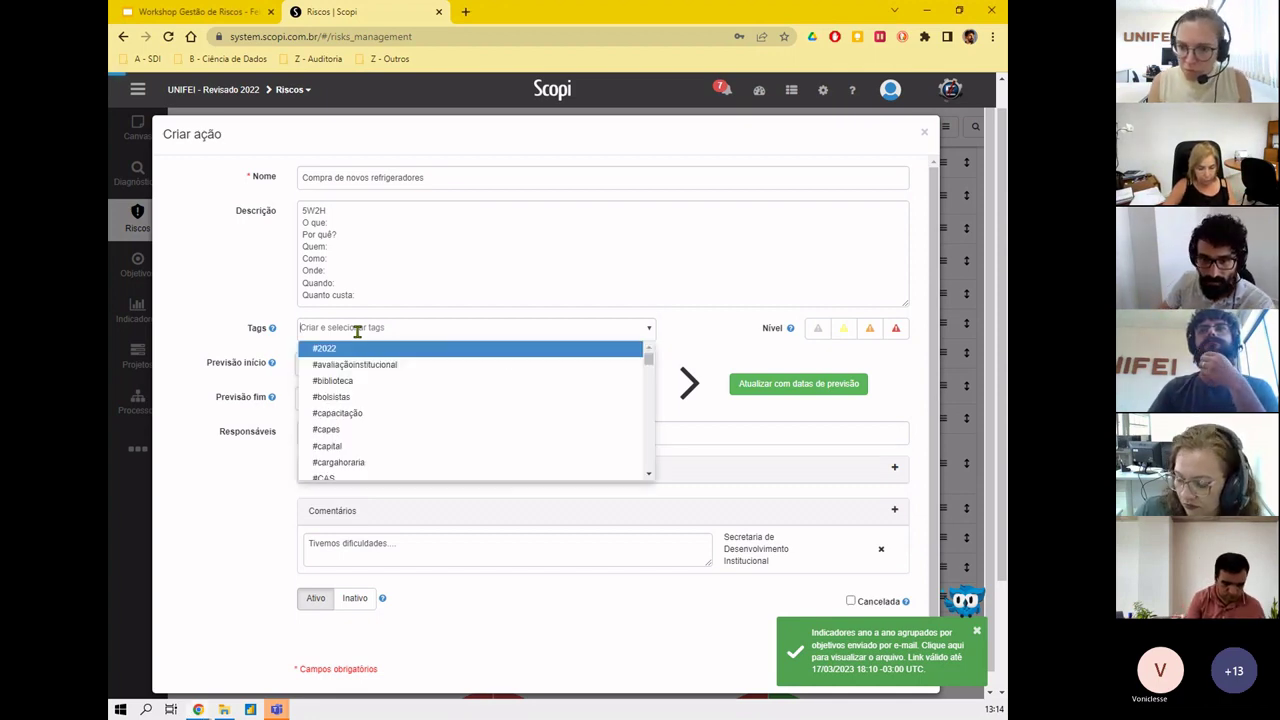
{"action": "left_click", "coordinate": [686, 347]}
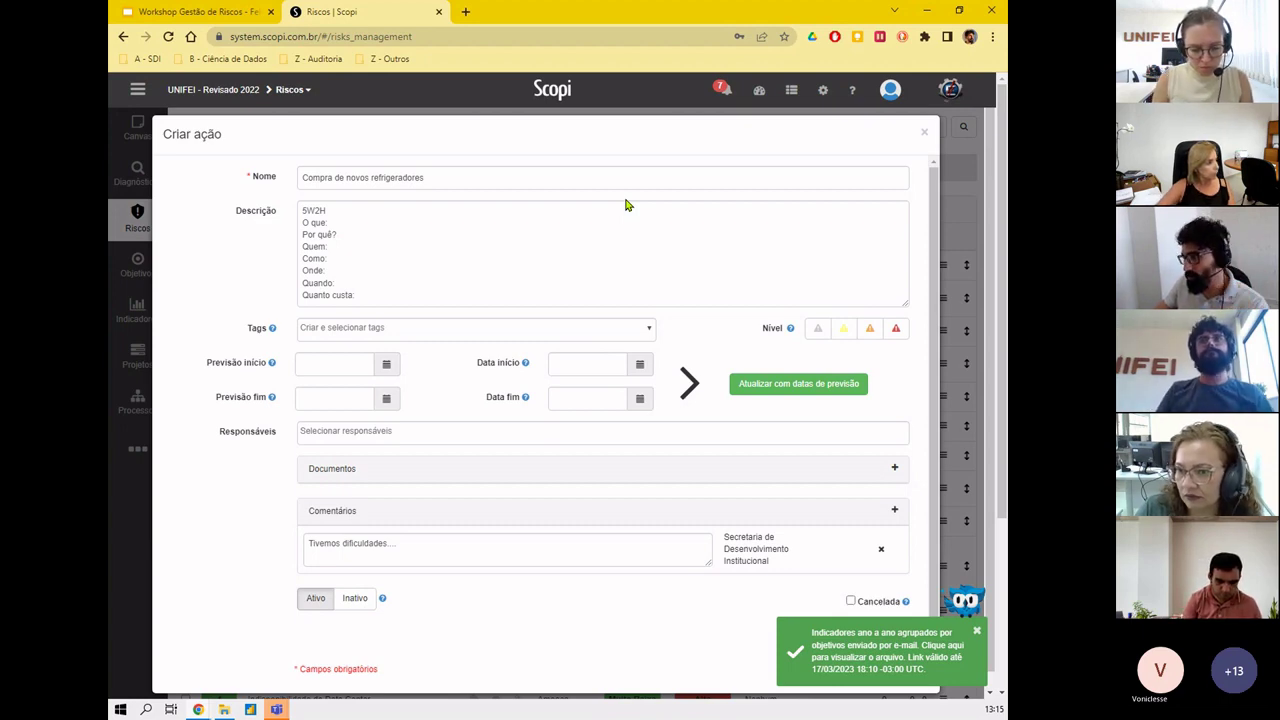
- Examine the action's date fields Previsão início, Previsão fim, Data início and Data fim without entering dates
{"action": "left_click", "coordinate": [320, 362]}
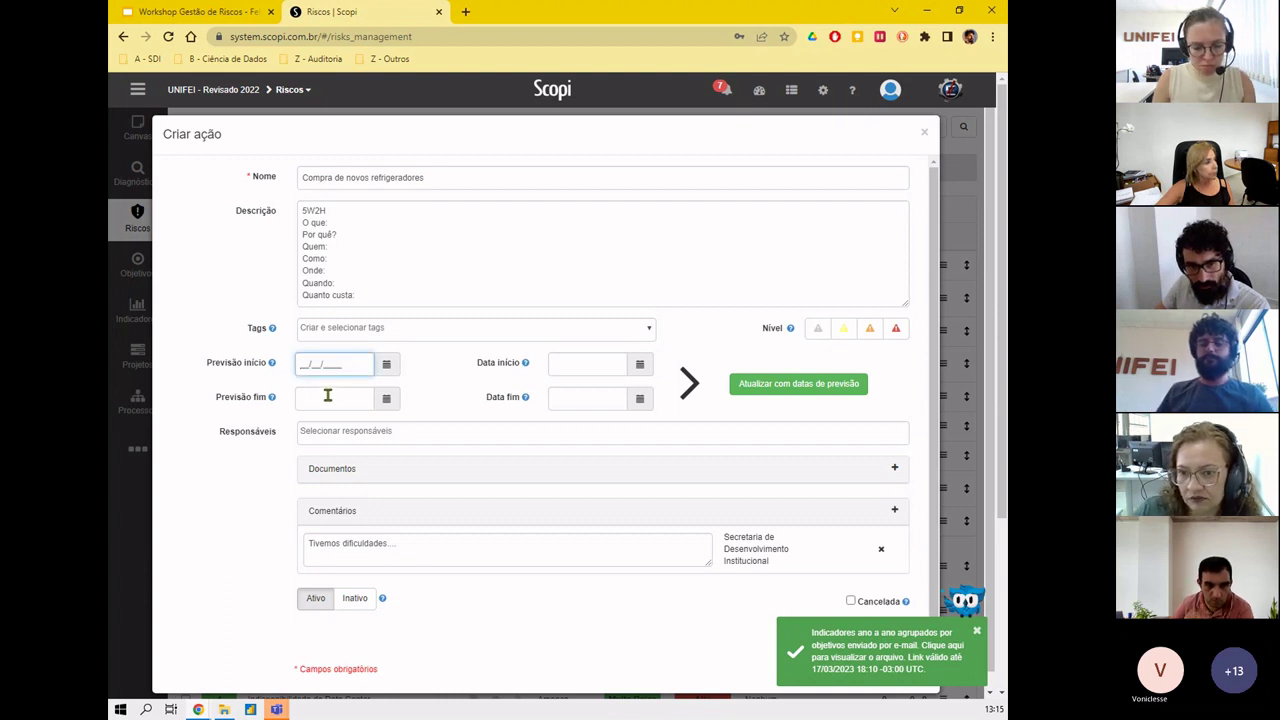
{"action": "left_click", "coordinate": [329, 397]}
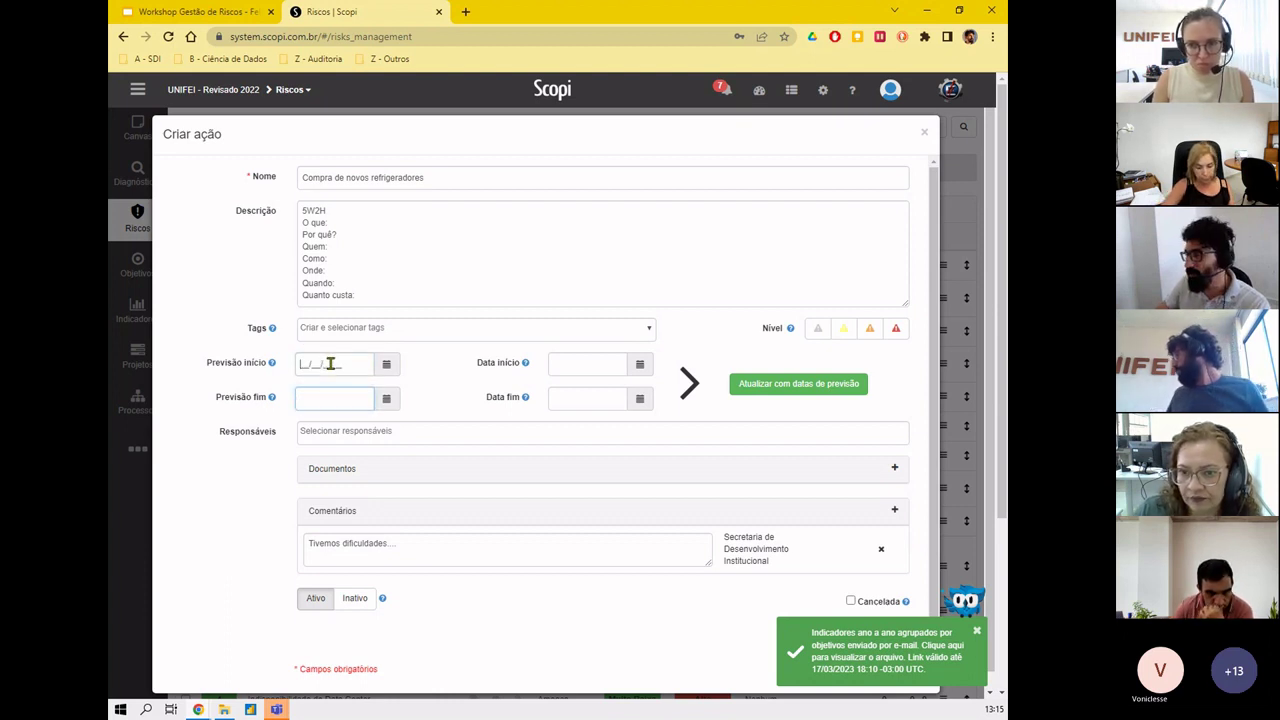
{"action": "left_click", "coordinate": [330, 363]}
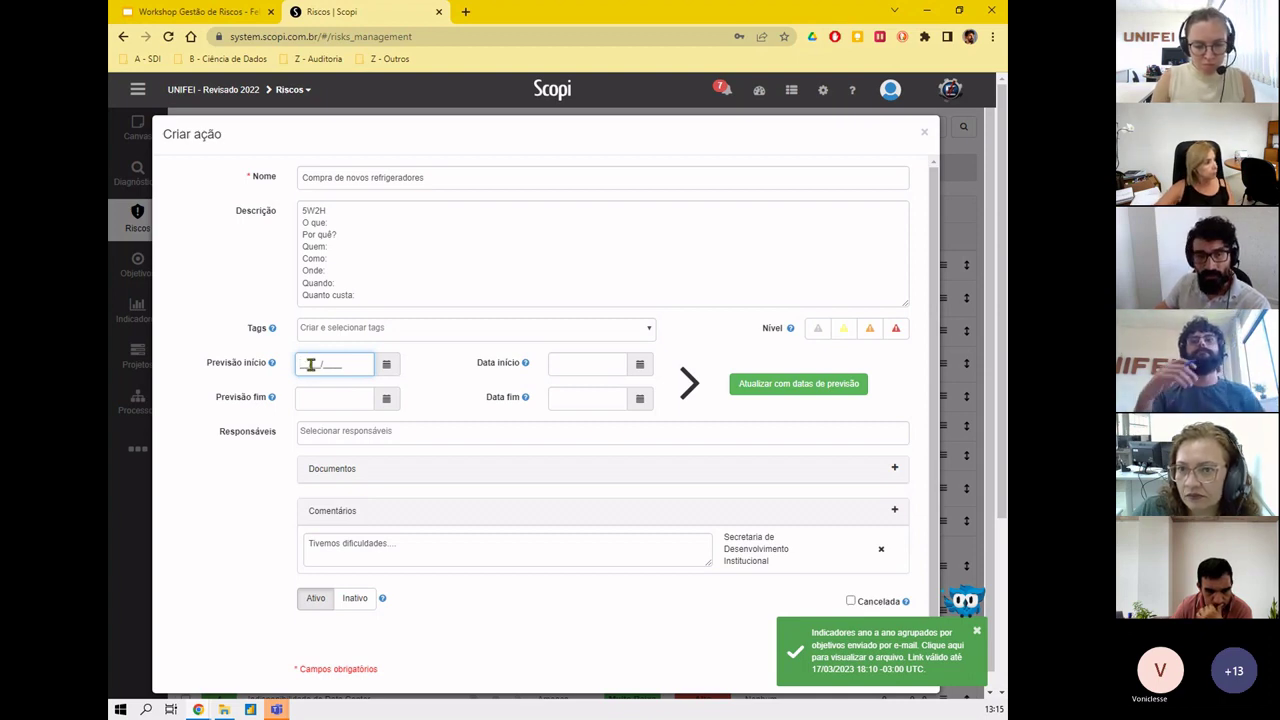
{"action": "left_click", "coordinate": [557, 362]}
{"action": "left_click", "coordinate": [563, 394]}
{"action": "left_click", "coordinate": [563, 367]}
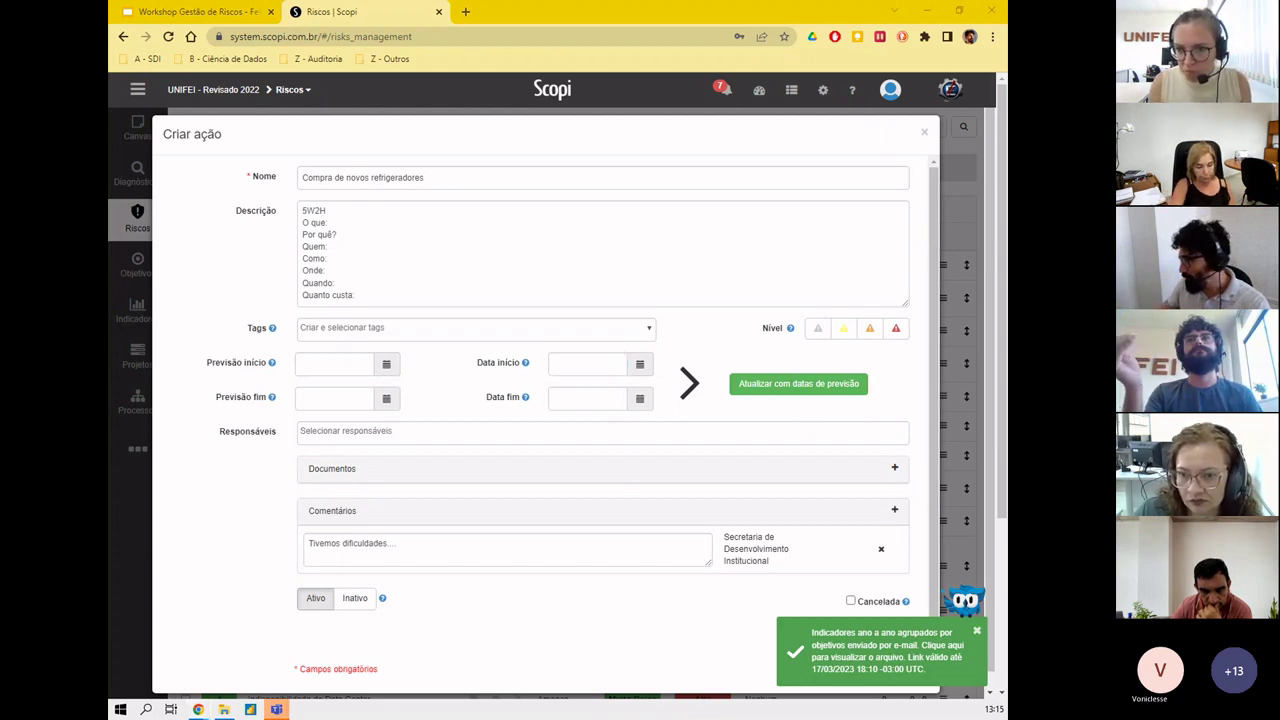
{"action": "left_click", "coordinate": [308, 362]}
{"action": "left_click", "coordinate": [569, 366]}
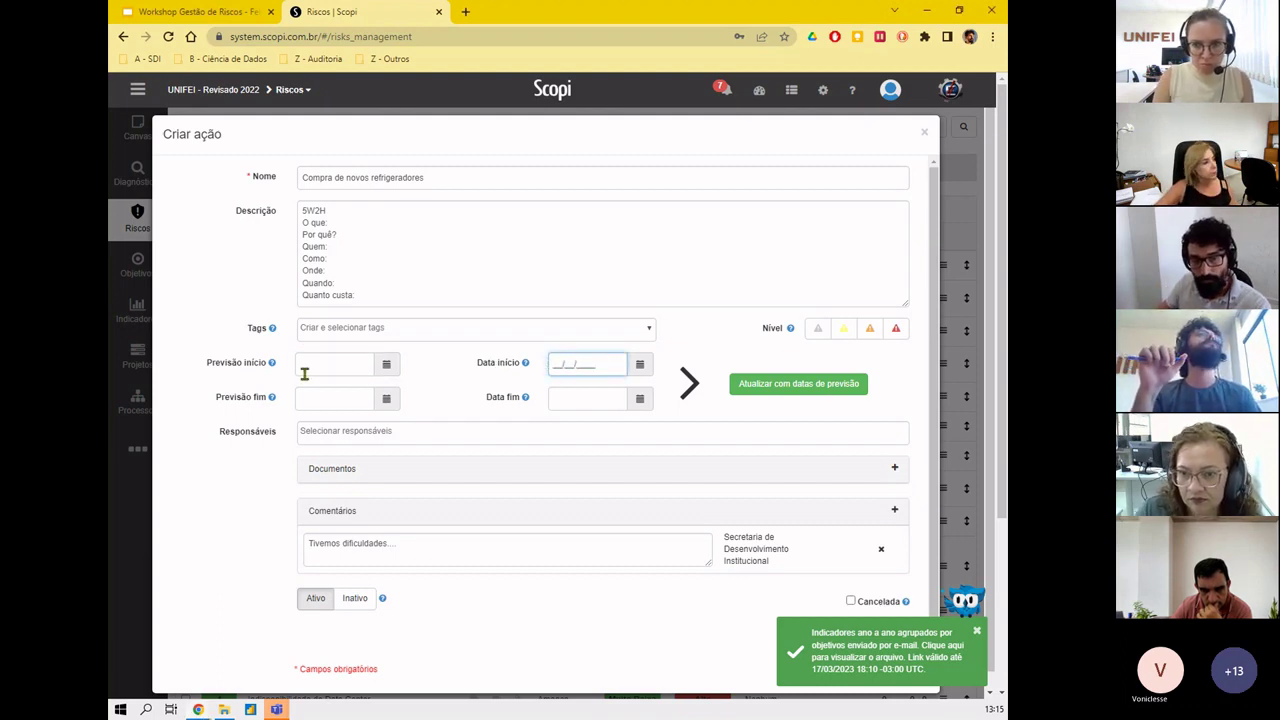
{"action": "left_click_drag", "start_coordinate": [306, 397], "coordinate": [339, 398]}
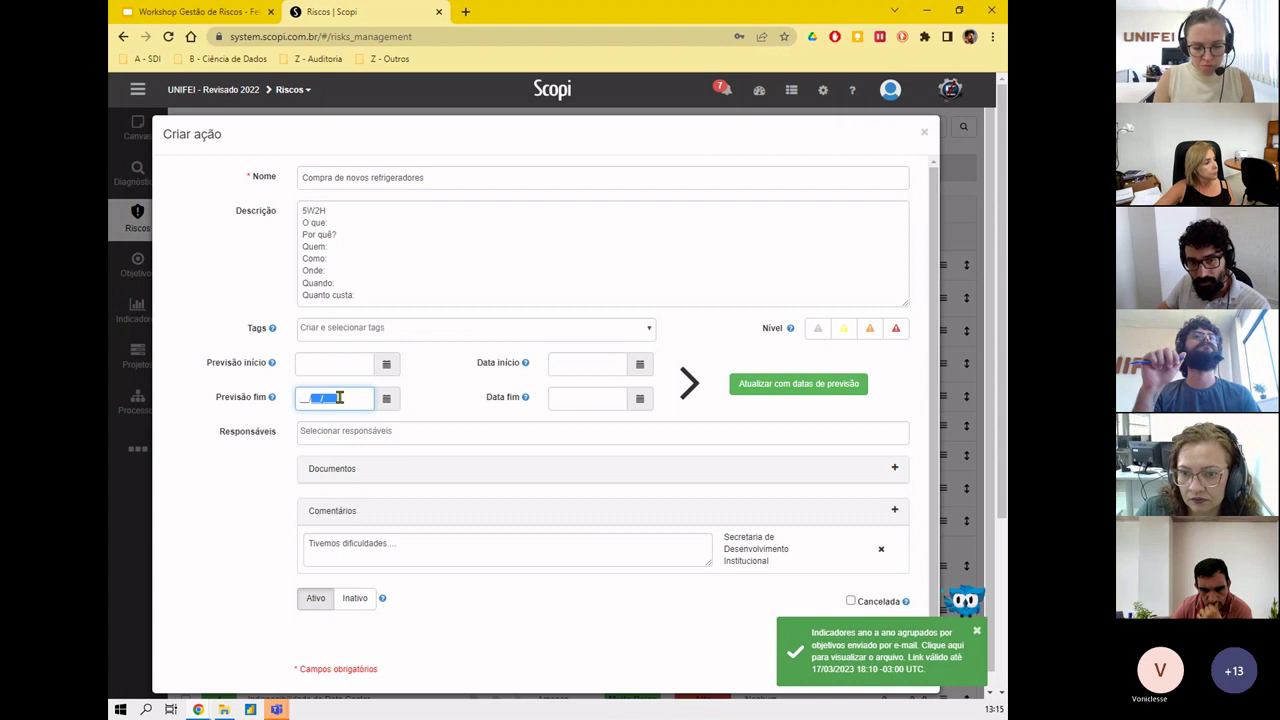
{"action": "left_click", "coordinate": [576, 398]}
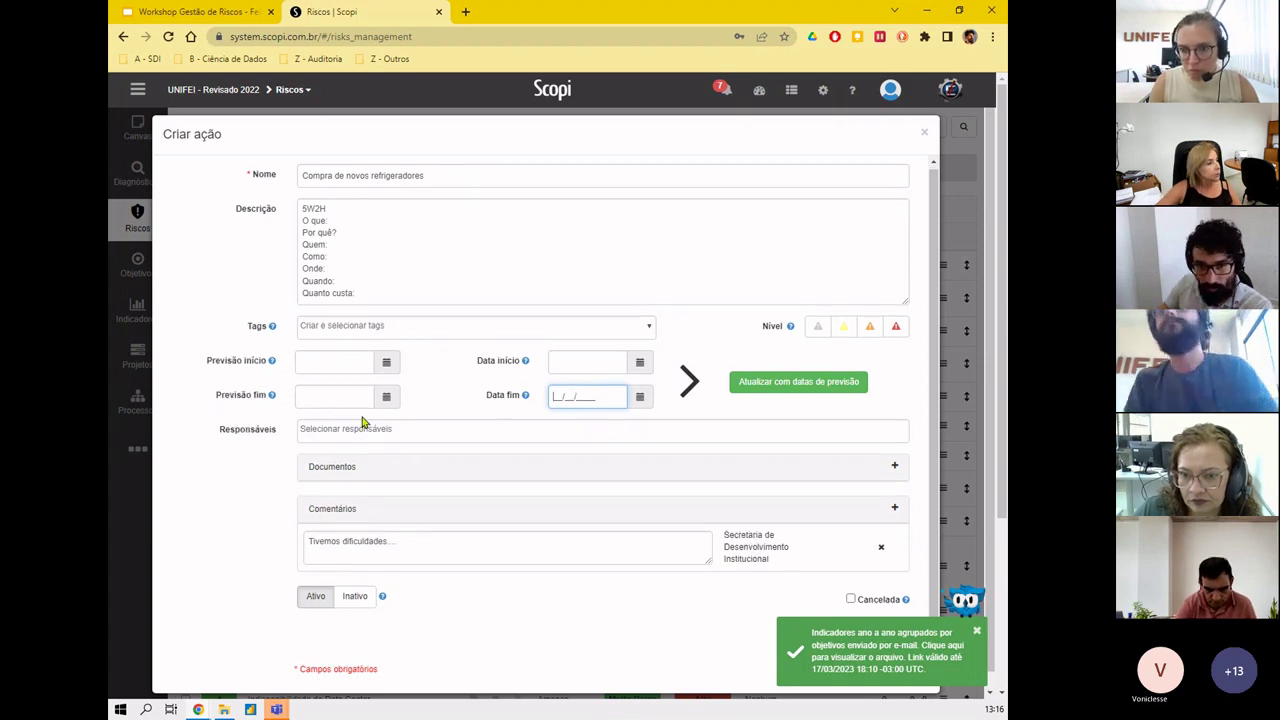
- Look through the list of people and units that can be assigned under Responsáveis without selecting any
{"action": "left_click", "coordinate": [322, 427]}
{"action": "scroll", "coordinate": [455, 465], "scroll_direction": "down", "scroll_amount": 10}
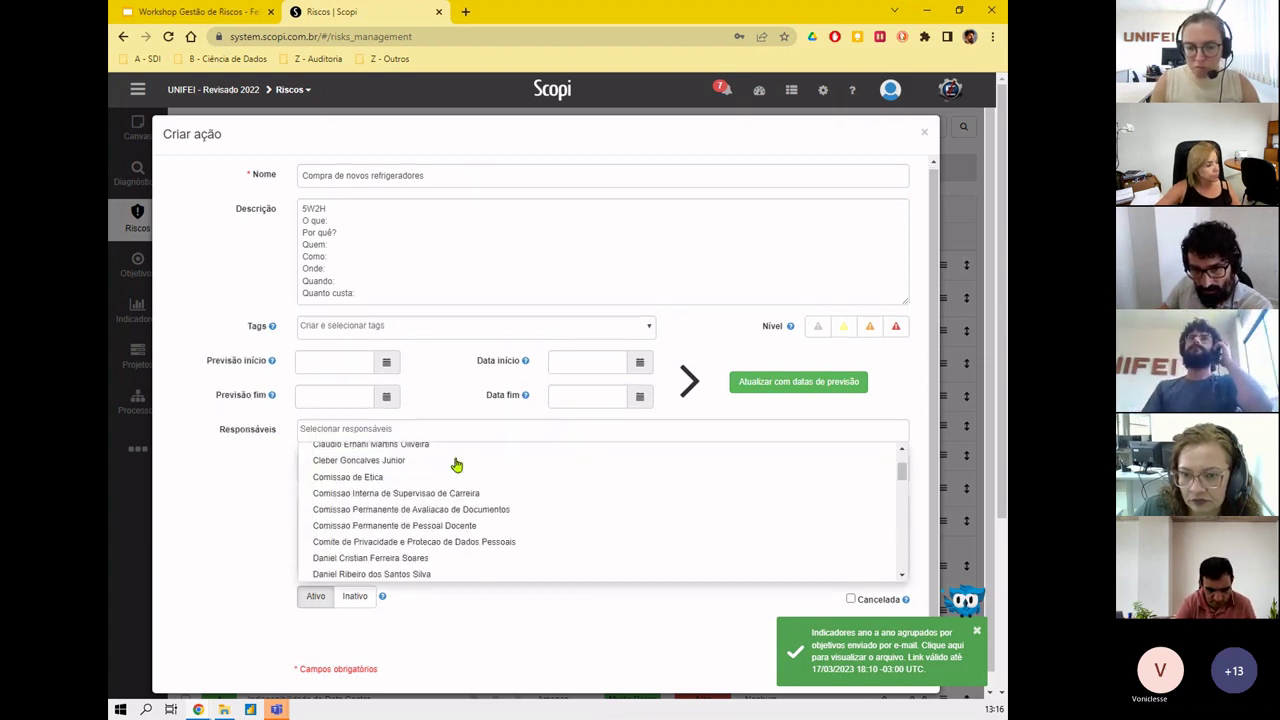
{"action": "scroll", "coordinate": [455, 465], "scroll_direction": "down", "scroll_amount": 5}
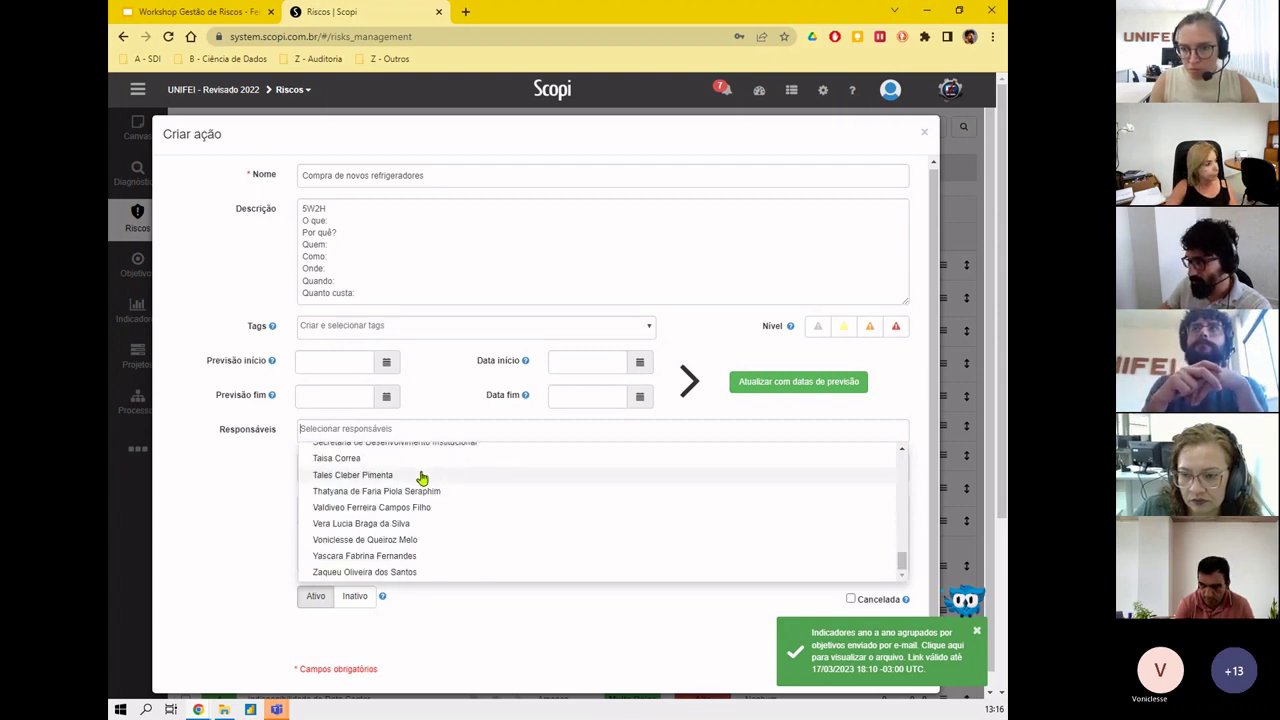
{"action": "scroll", "coordinate": [422, 478], "scroll_direction": "up", "scroll_amount": 15}
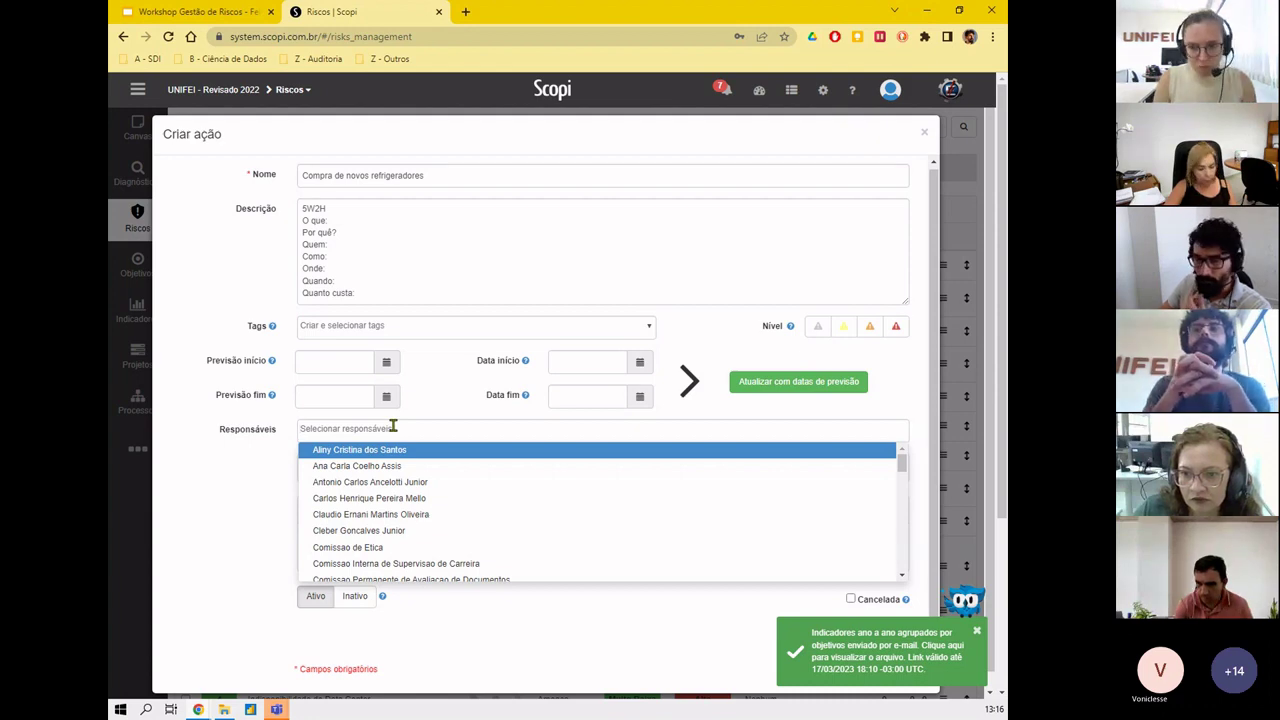
{"action": "left_click", "coordinate": [325, 139]}
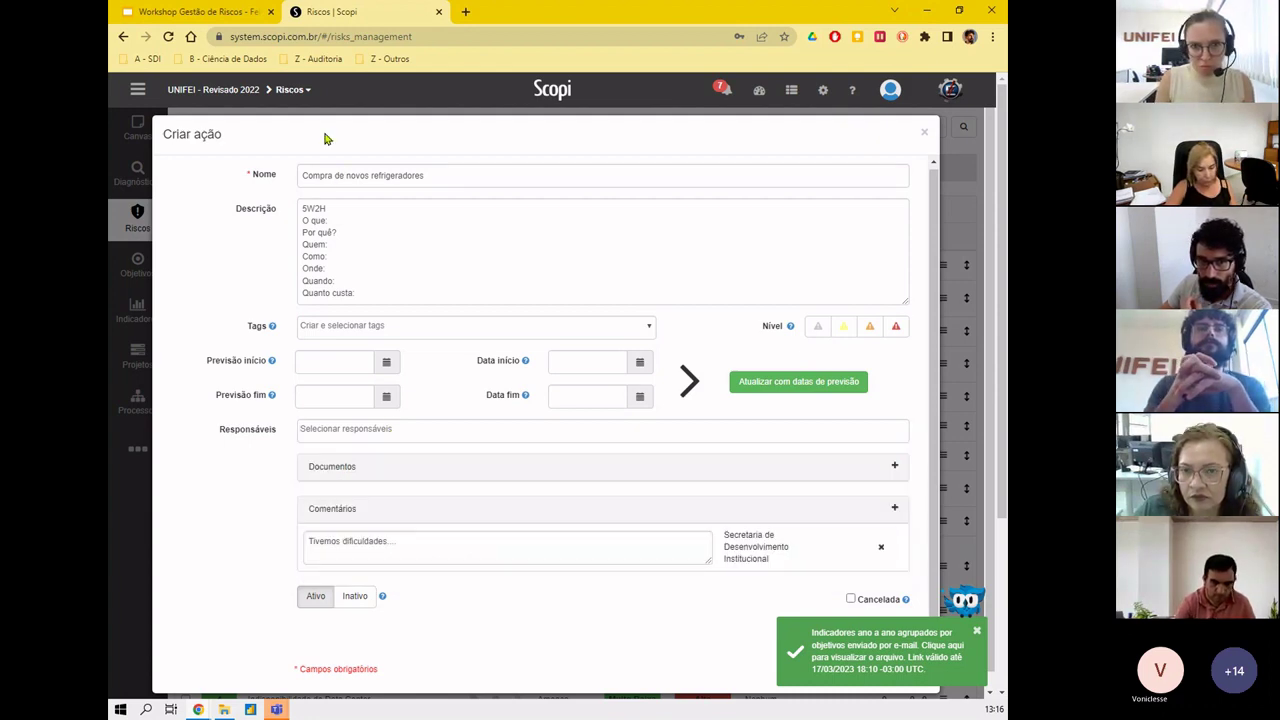
{"action": "left_click", "coordinate": [368, 428]}
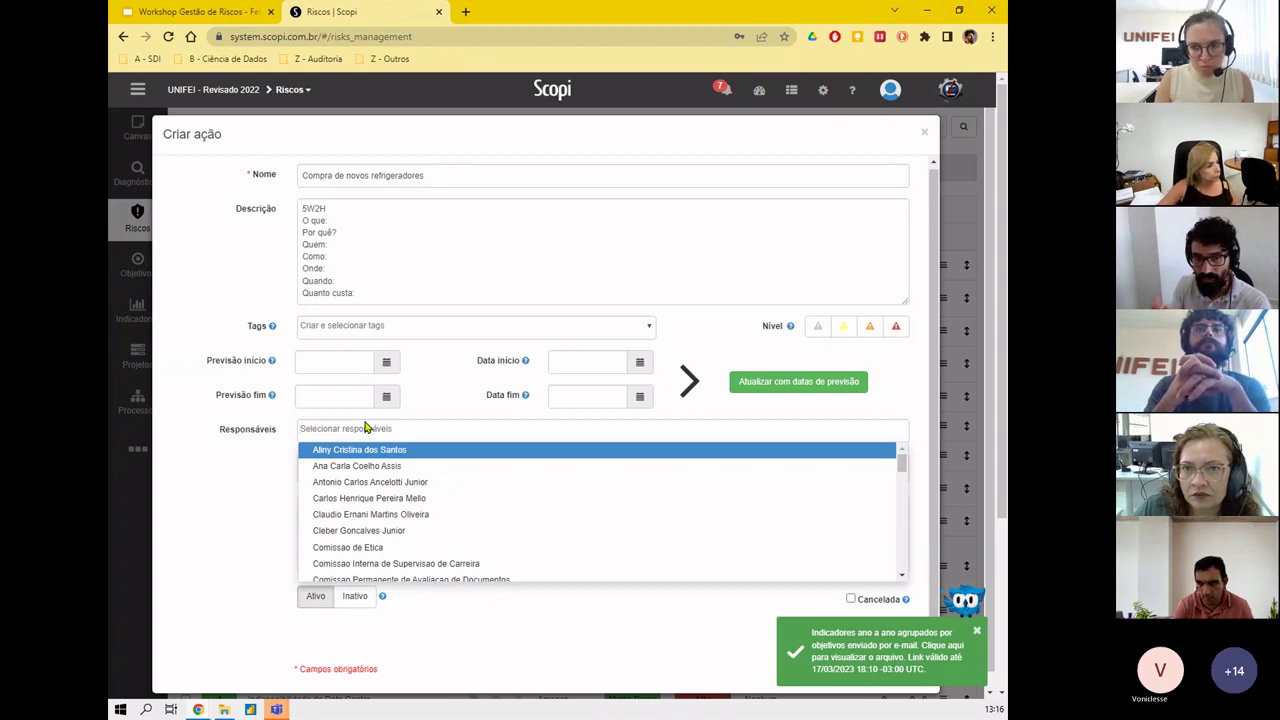
{"action": "left_click", "coordinate": [436, 399]}
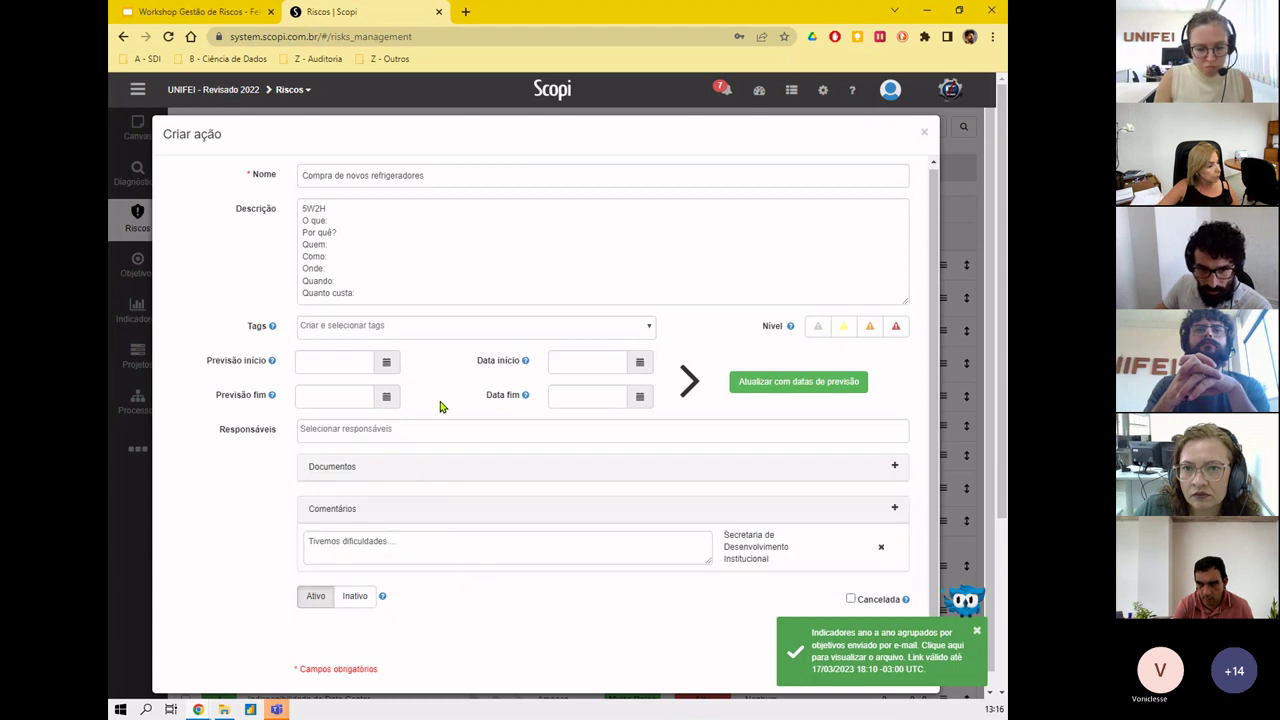
- Remove the comment "Tivemos dificuldades...." from the action
{"action": "scroll", "coordinate": [383, 488], "scroll_direction": "down", "scroll_amount": 1}
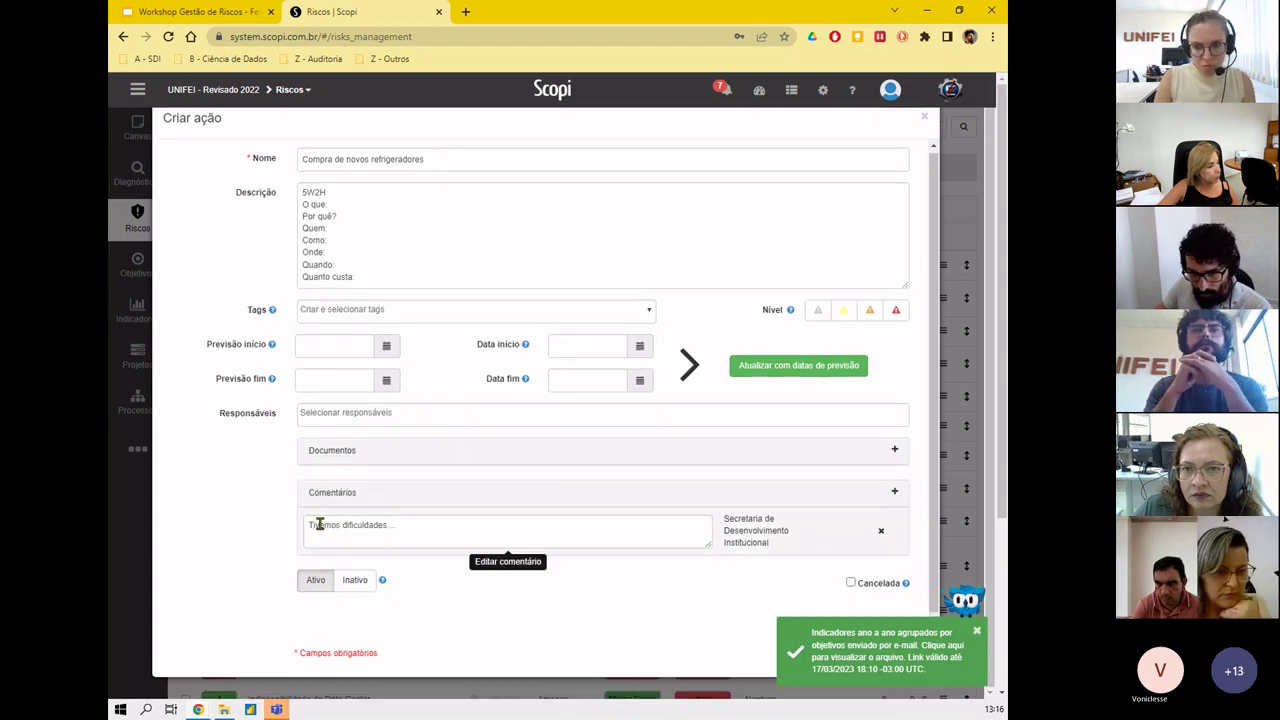
{"action": "left_click", "coordinate": [378, 527]}
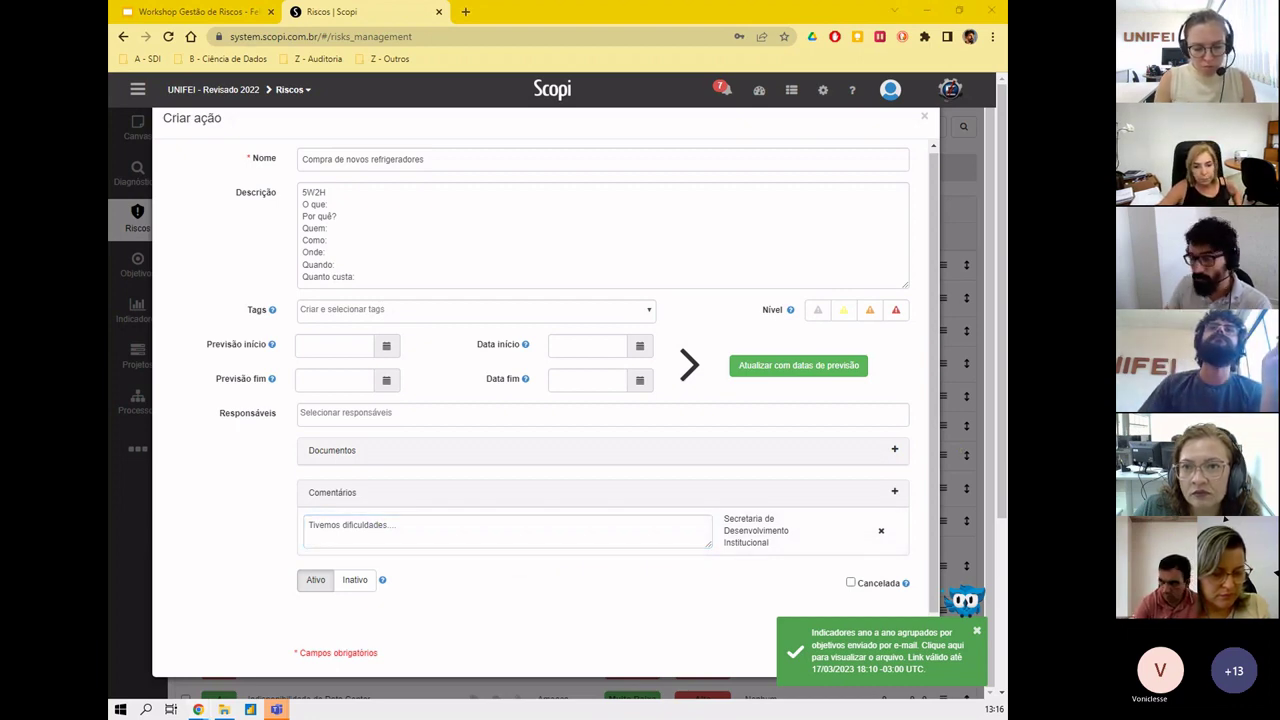
{"action": "left_click", "coordinate": [397, 518]}
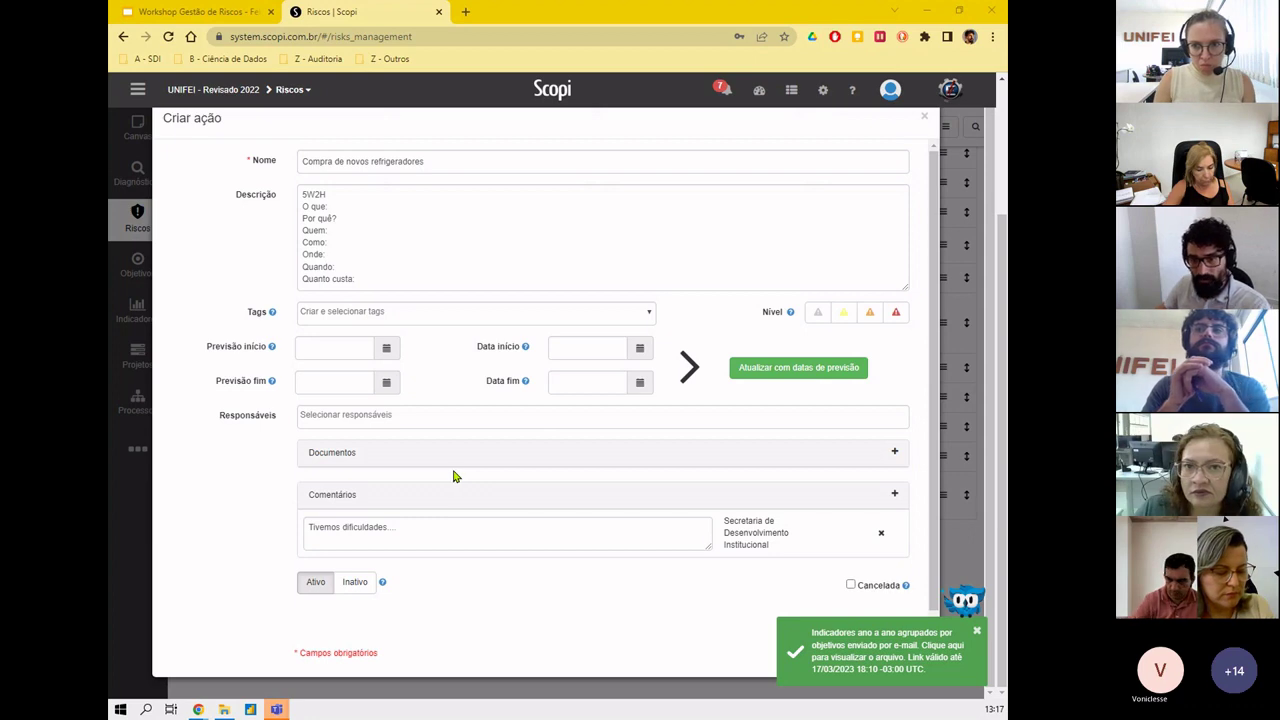
{"action": "left_click", "coordinate": [384, 22]}
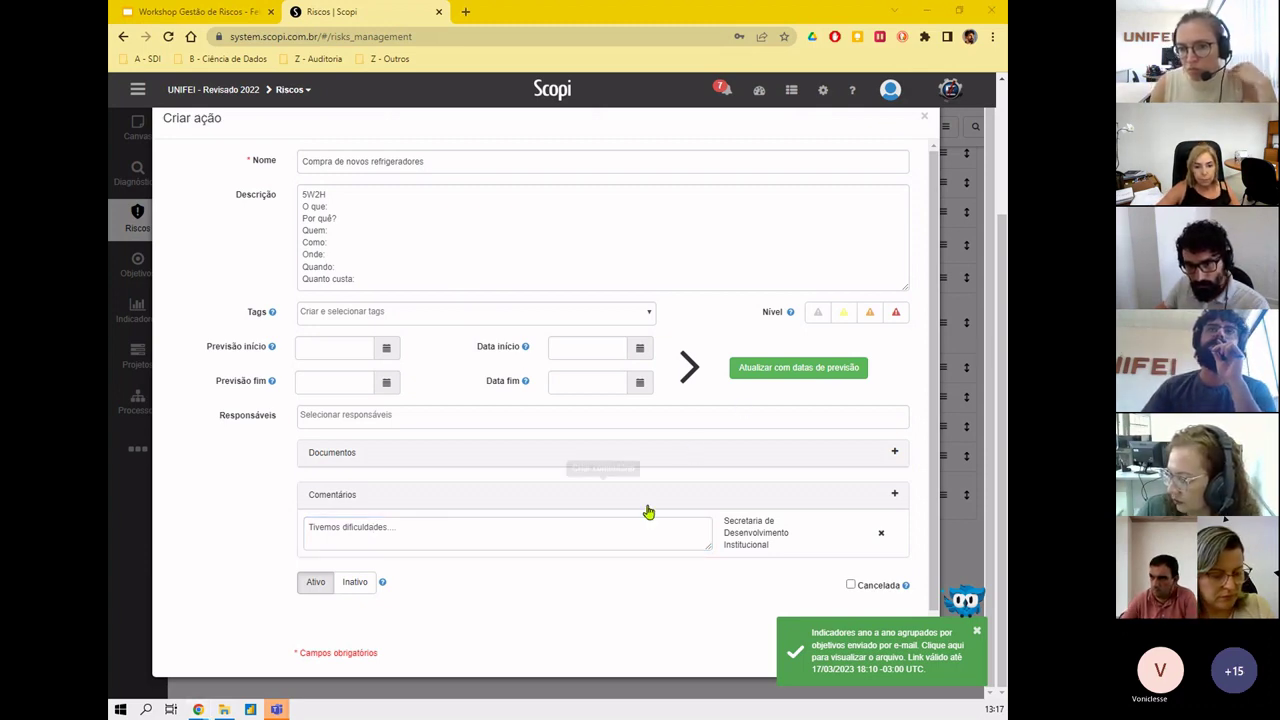
{"action": "left_click", "coordinate": [883, 537]}
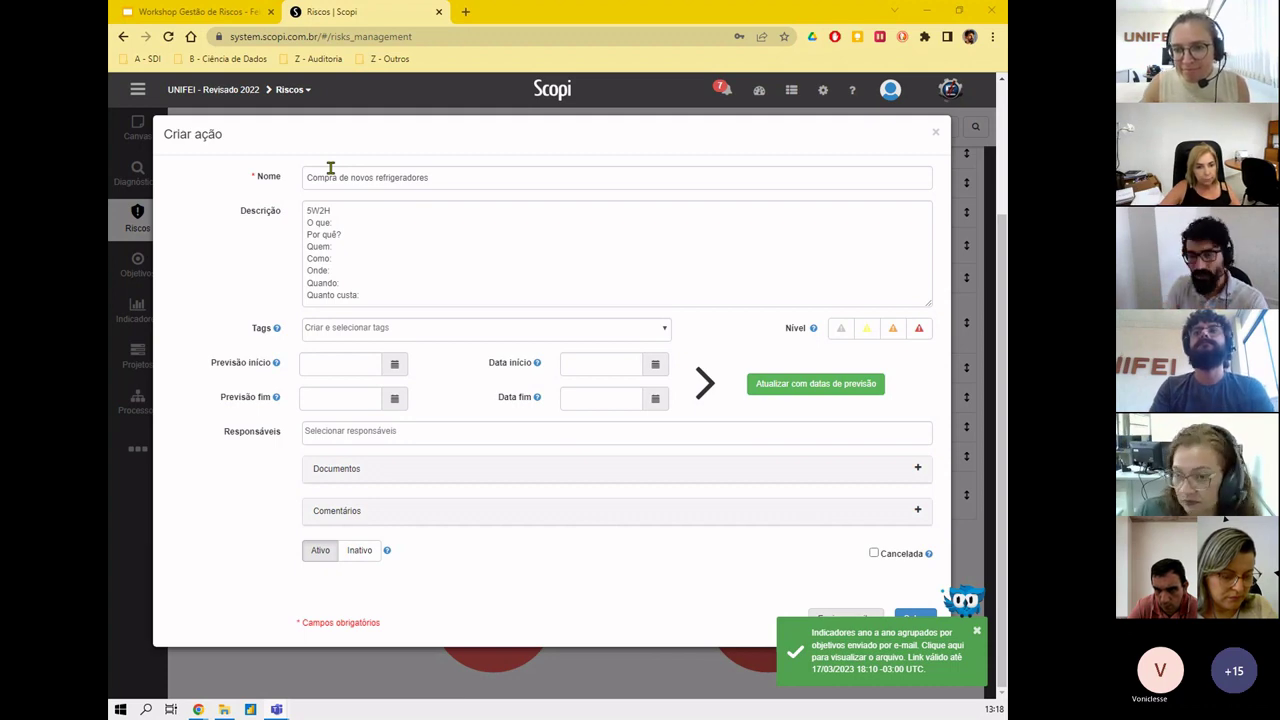
{"action": "left_click", "coordinate": [344, 430]}
{"action": "left_click", "coordinate": [275, 470]}
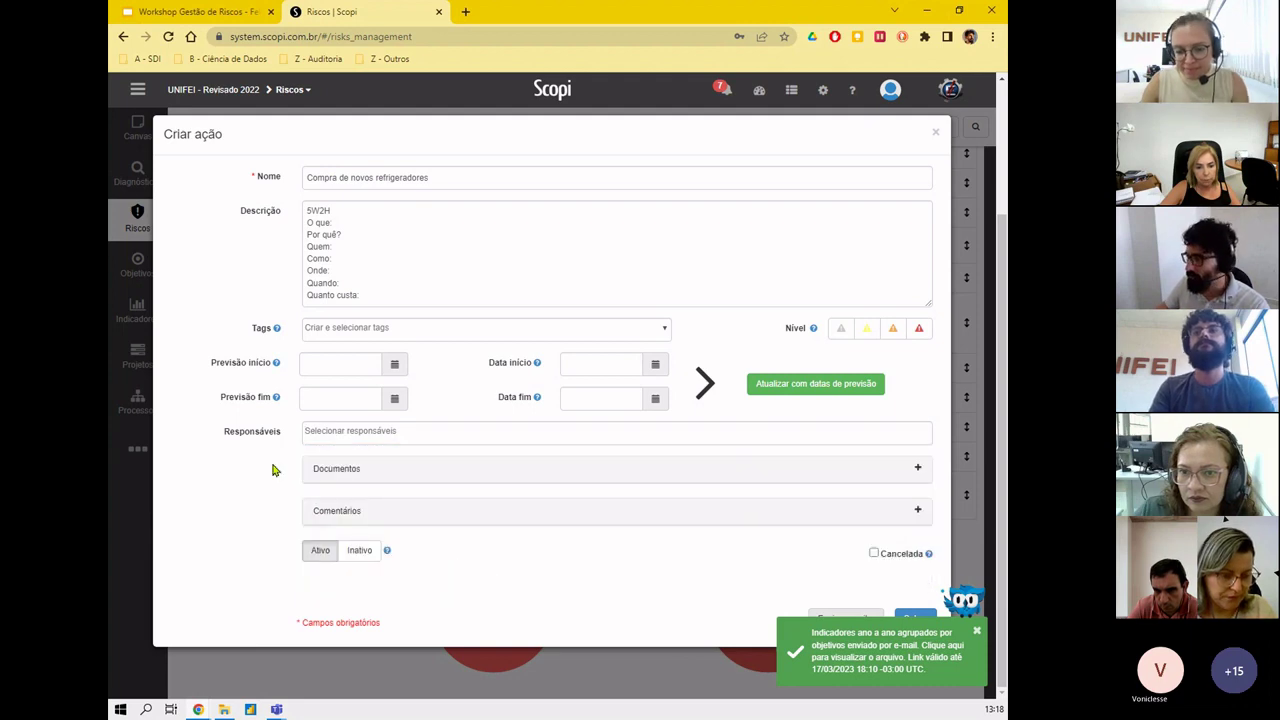